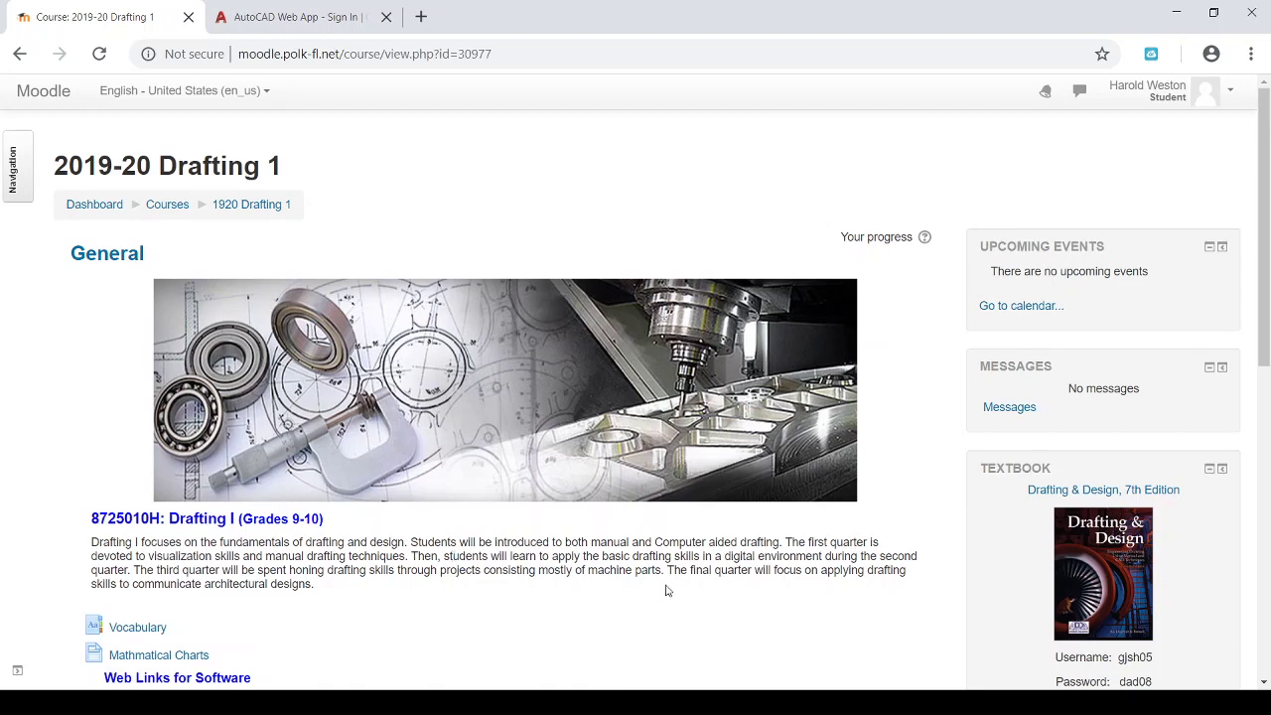
- Review the Drafting 1 course page down to its software links for the AutoCAD Web Application and Student Version
scroll(536, 526, "down", 3)
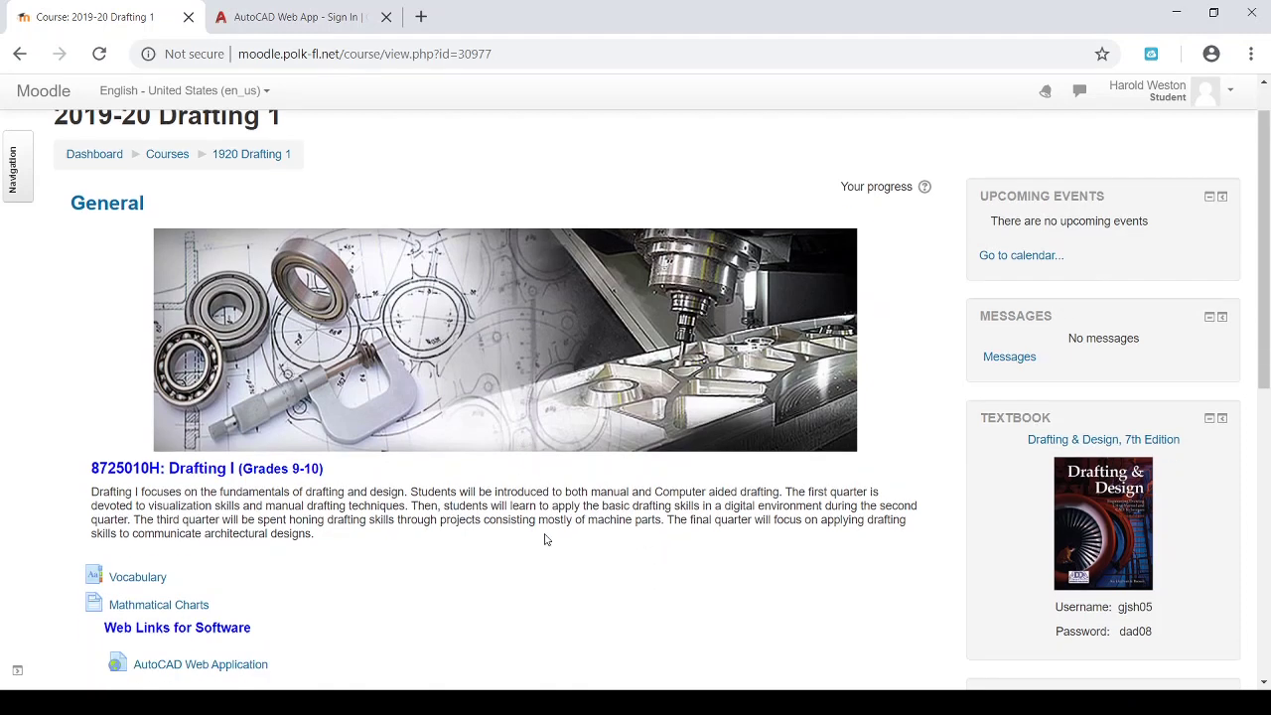
scroll(560, 536, "up", 3)
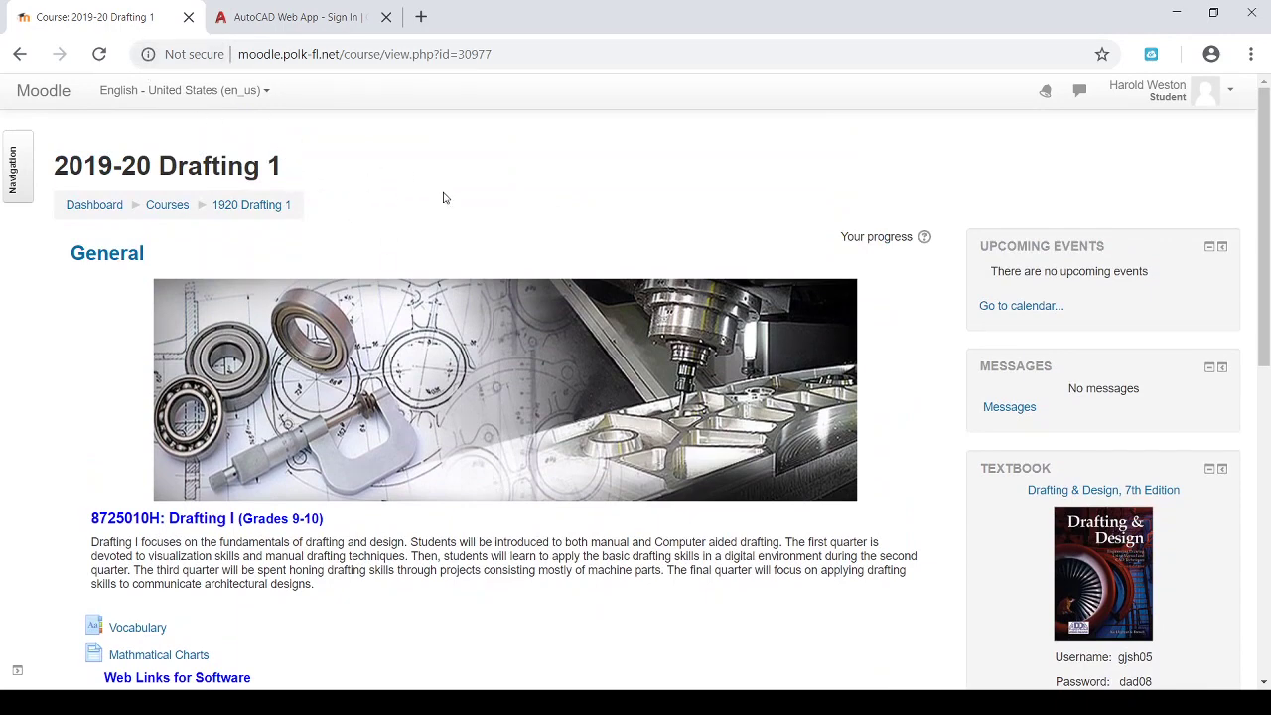
scroll(444, 196, "down", 3)
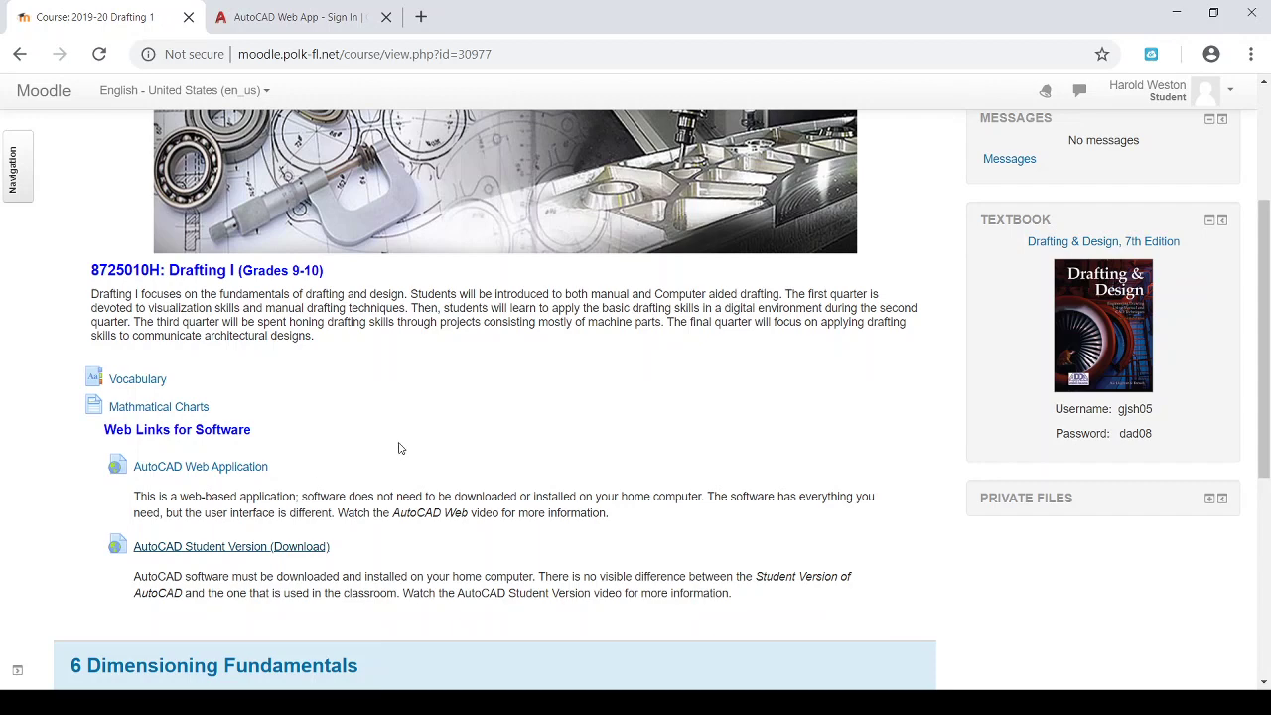
scroll(456, 455, "up", 1)
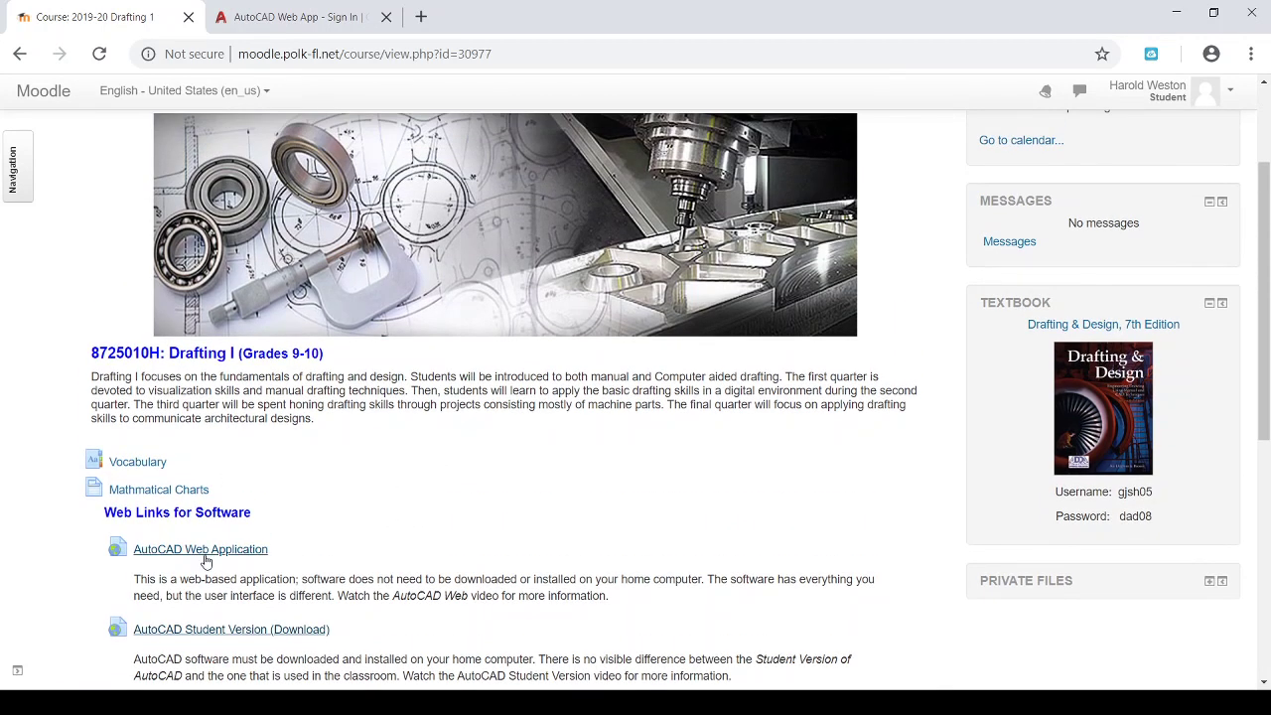
- Switch to the AutoCAD web app and sign in to work on Test_Drawing.dwg
left_click(323, 19)
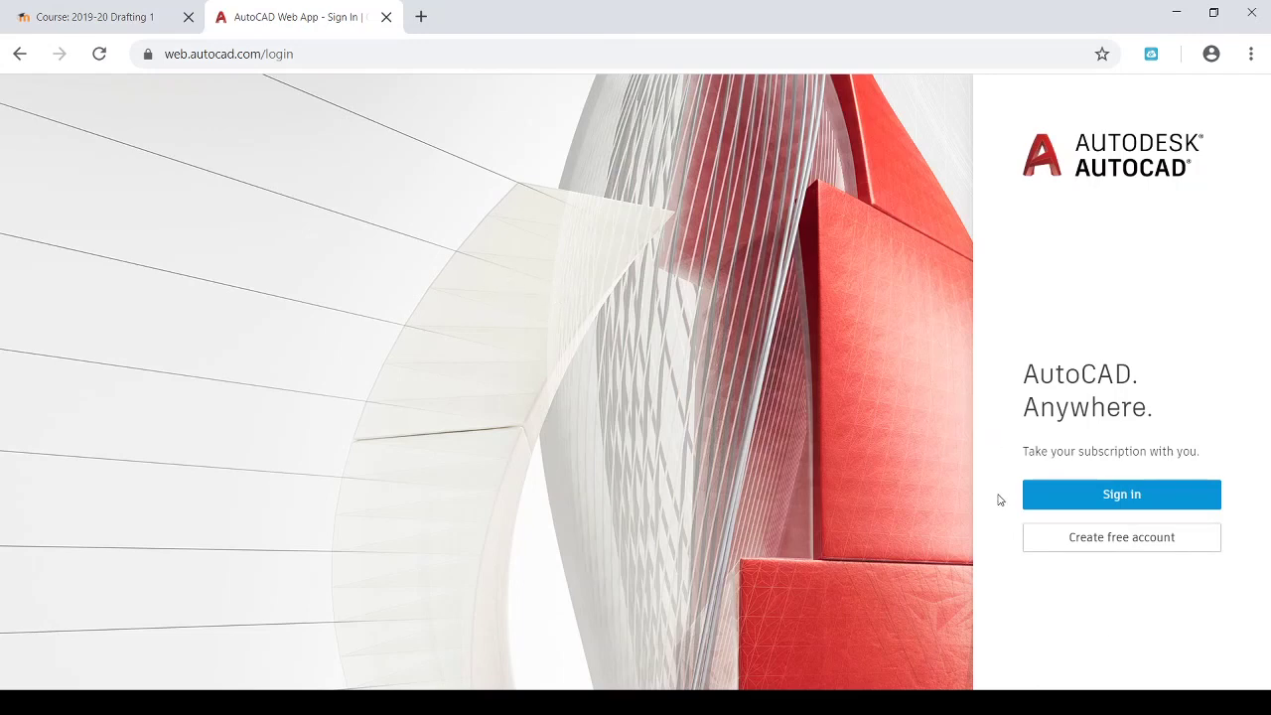
left_click(1115, 505)
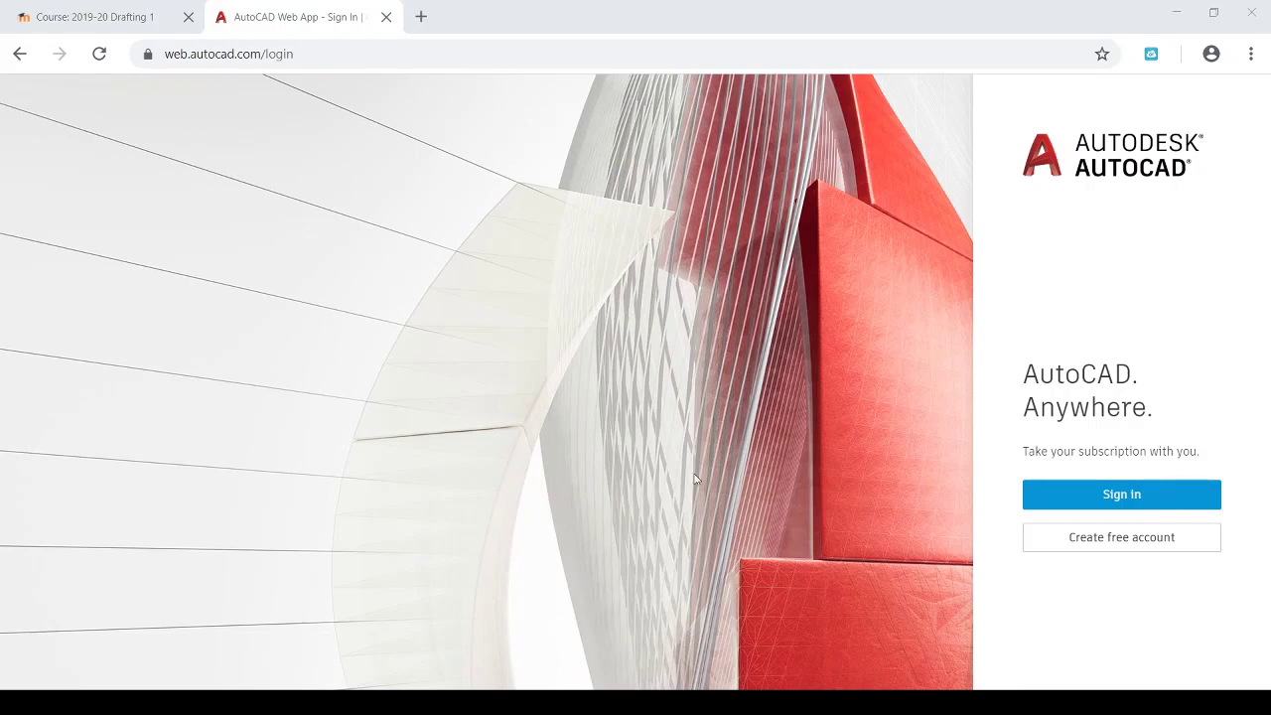
left_click(571, 647)
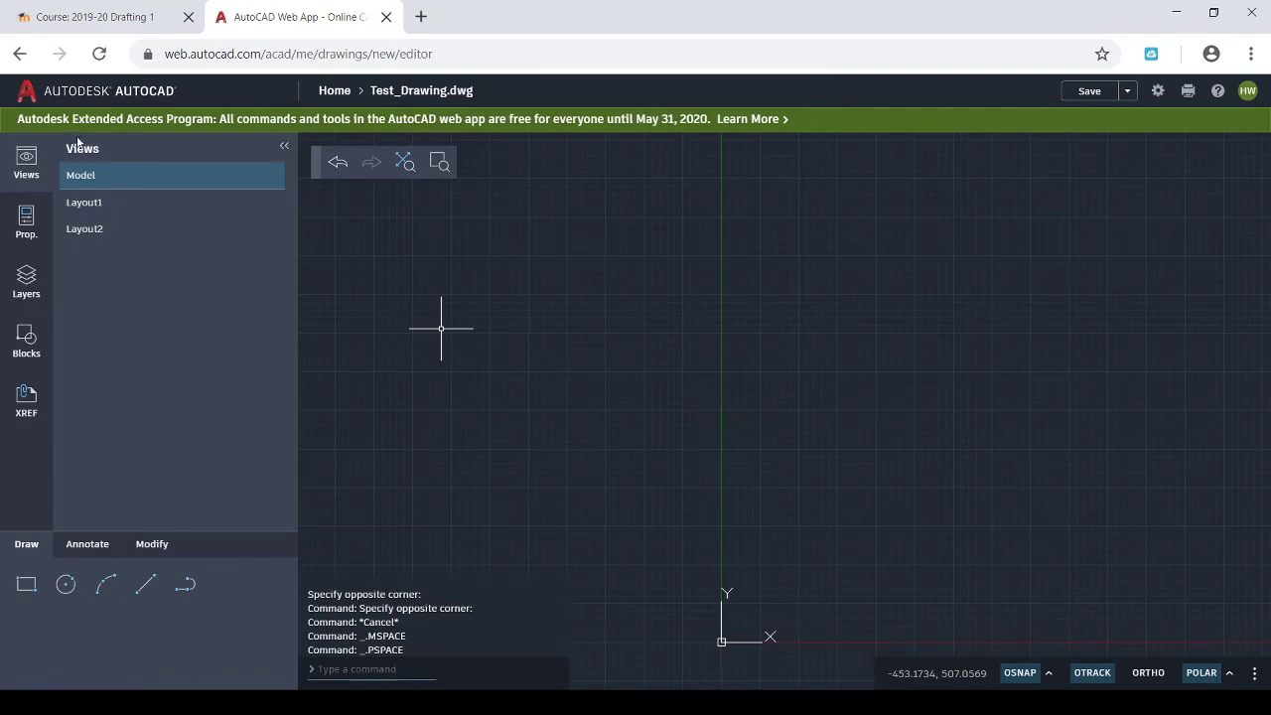
- Compare the Model view with Layout1, entering and leaving the layout's viewport, and return to the Model view
left_click(129, 179)
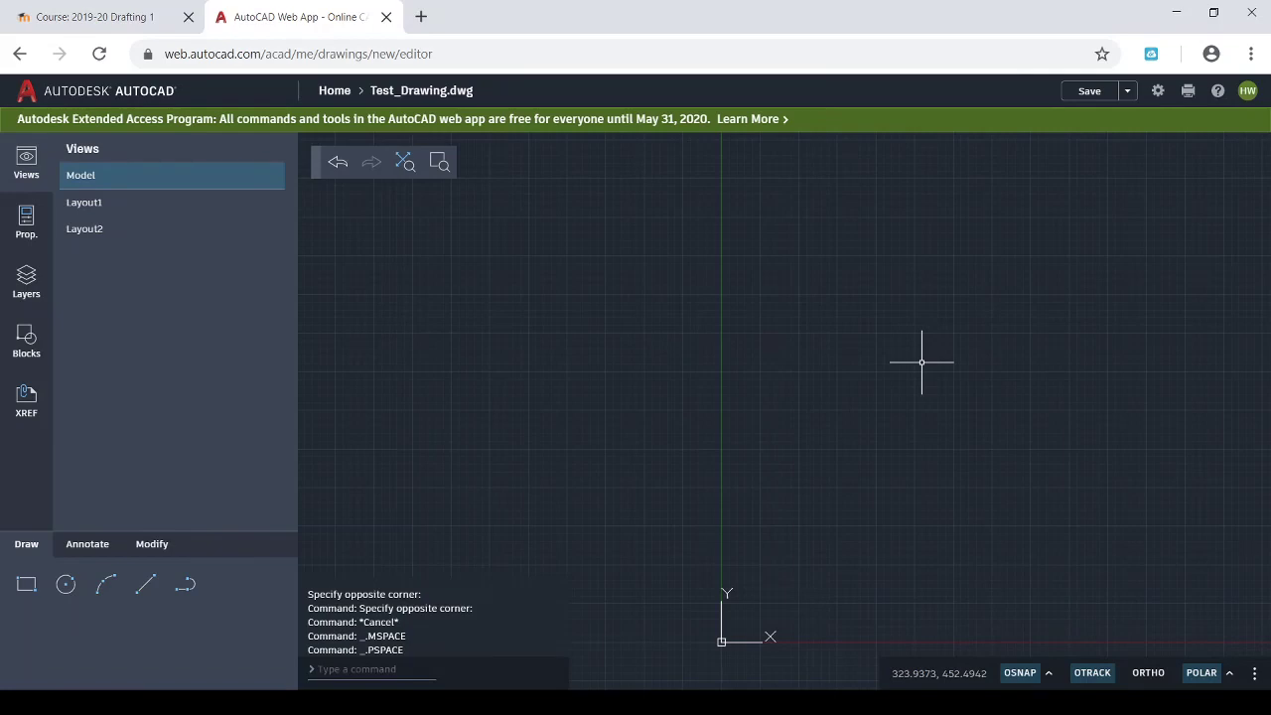
left_click(90, 204)
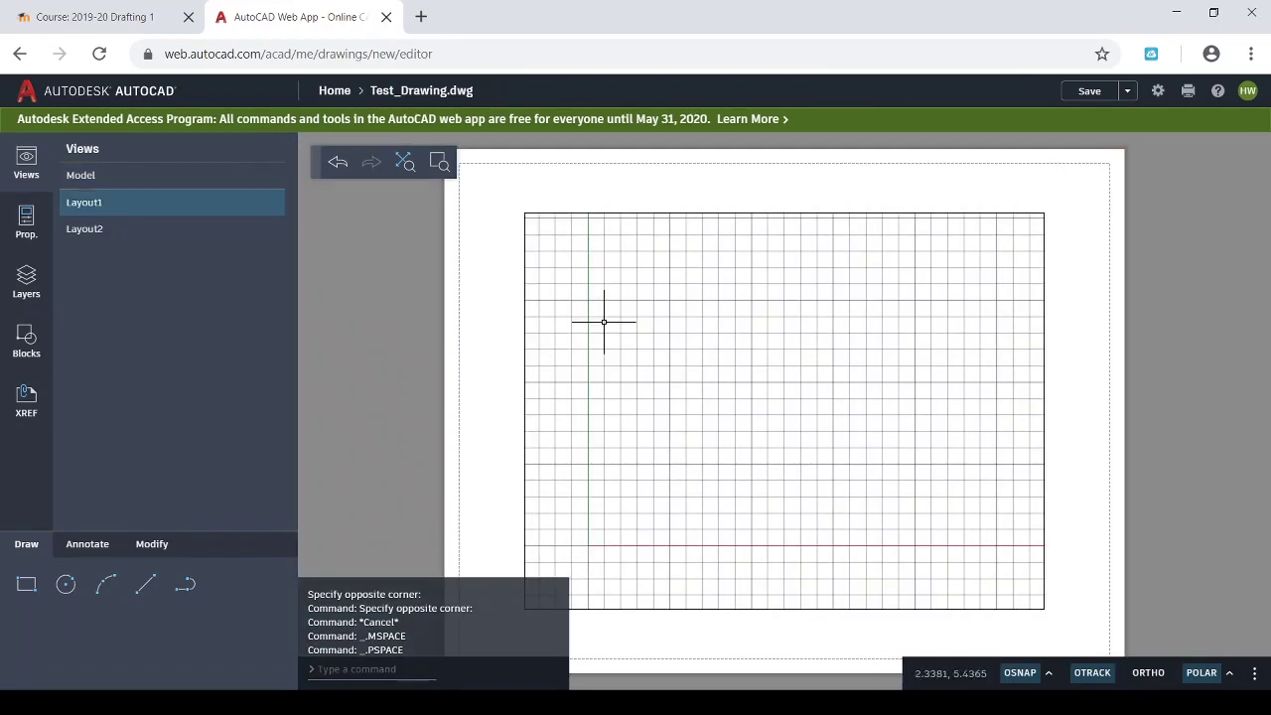
left_click(813, 402)
left_click(812, 402)
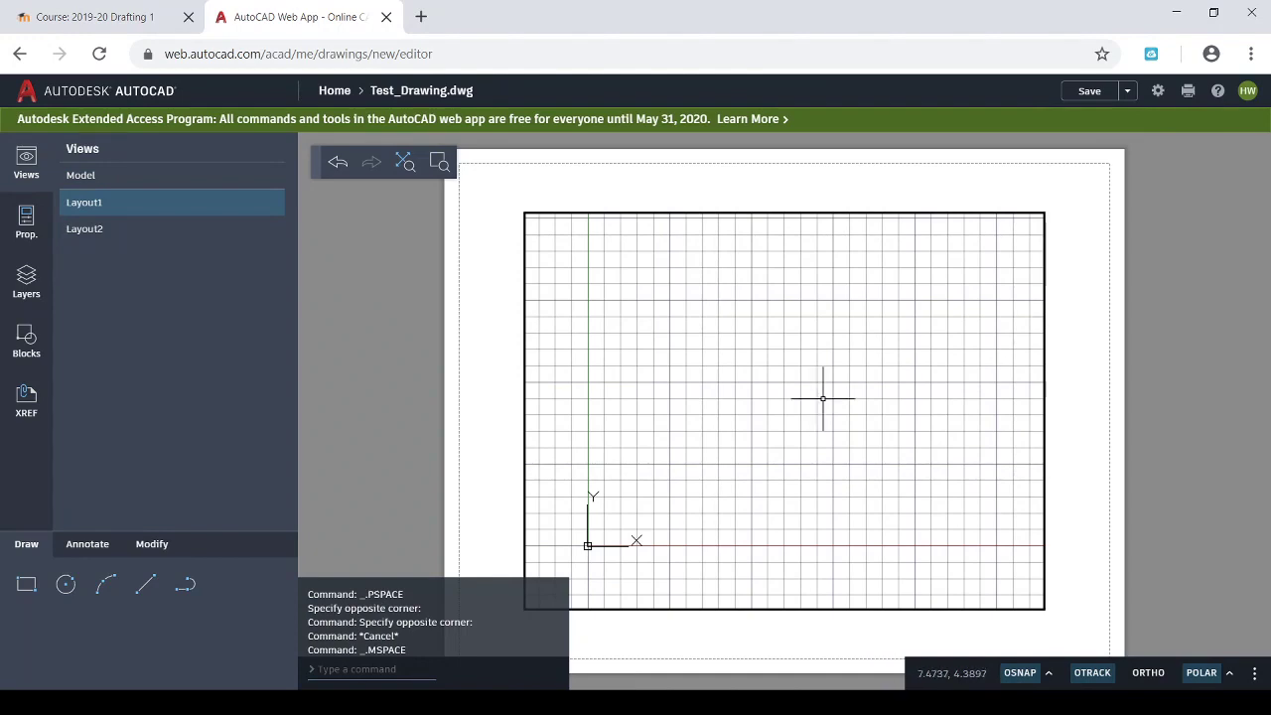
scroll(834, 402, "down", 2)
scroll(842, 403, "up", 1)
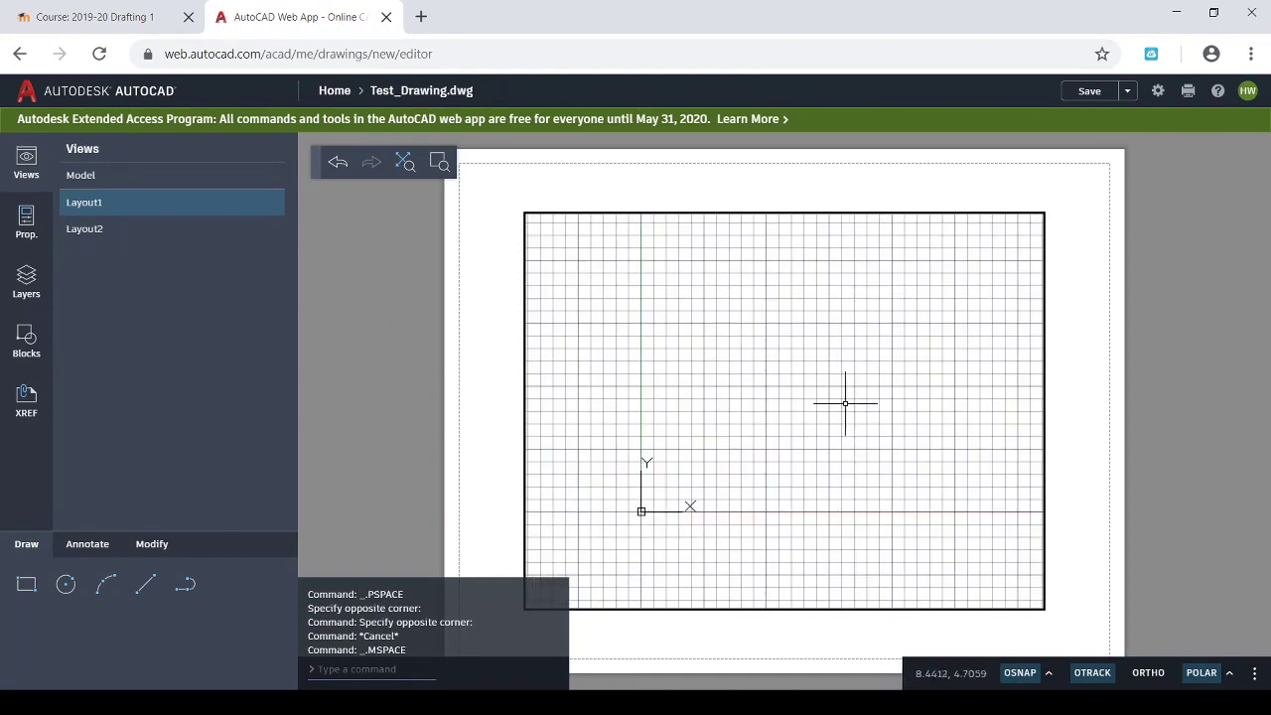
double_click(1098, 320)
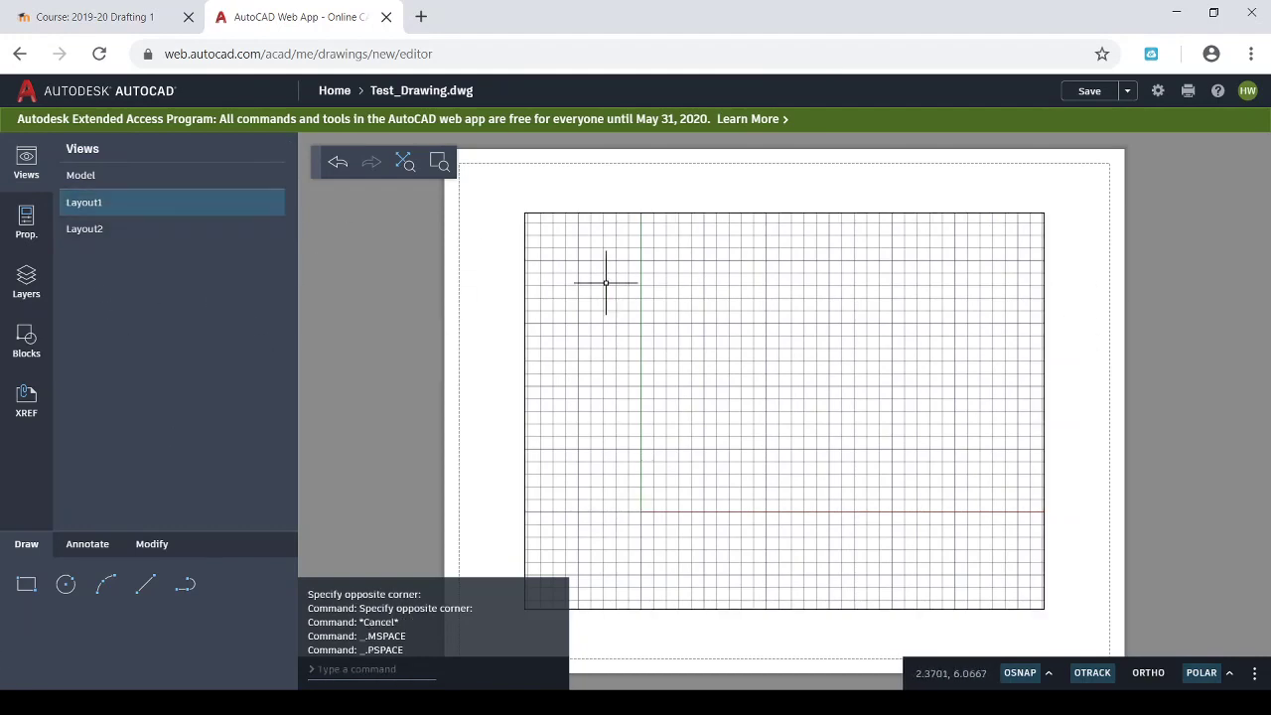
left_click(87, 176)
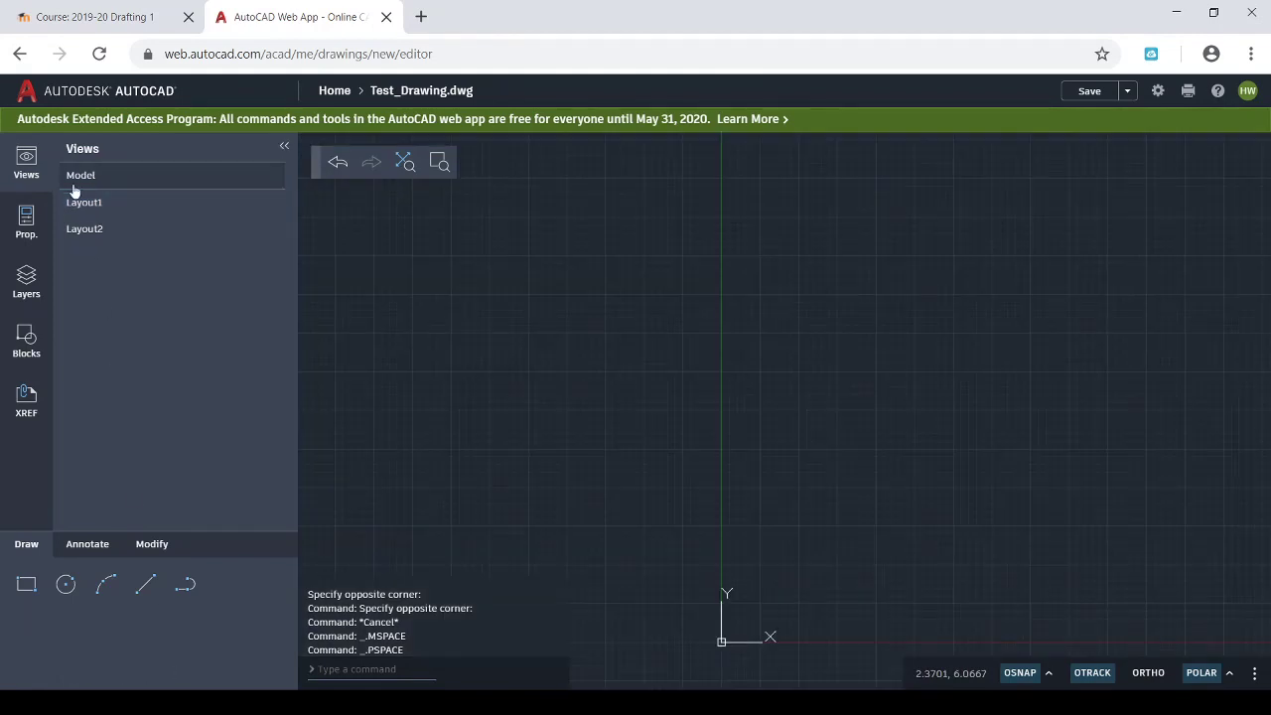
- Examine the object properties and the layer list, checking the Defpoints layer's properties and reselecting layer 0
left_click(28, 228)
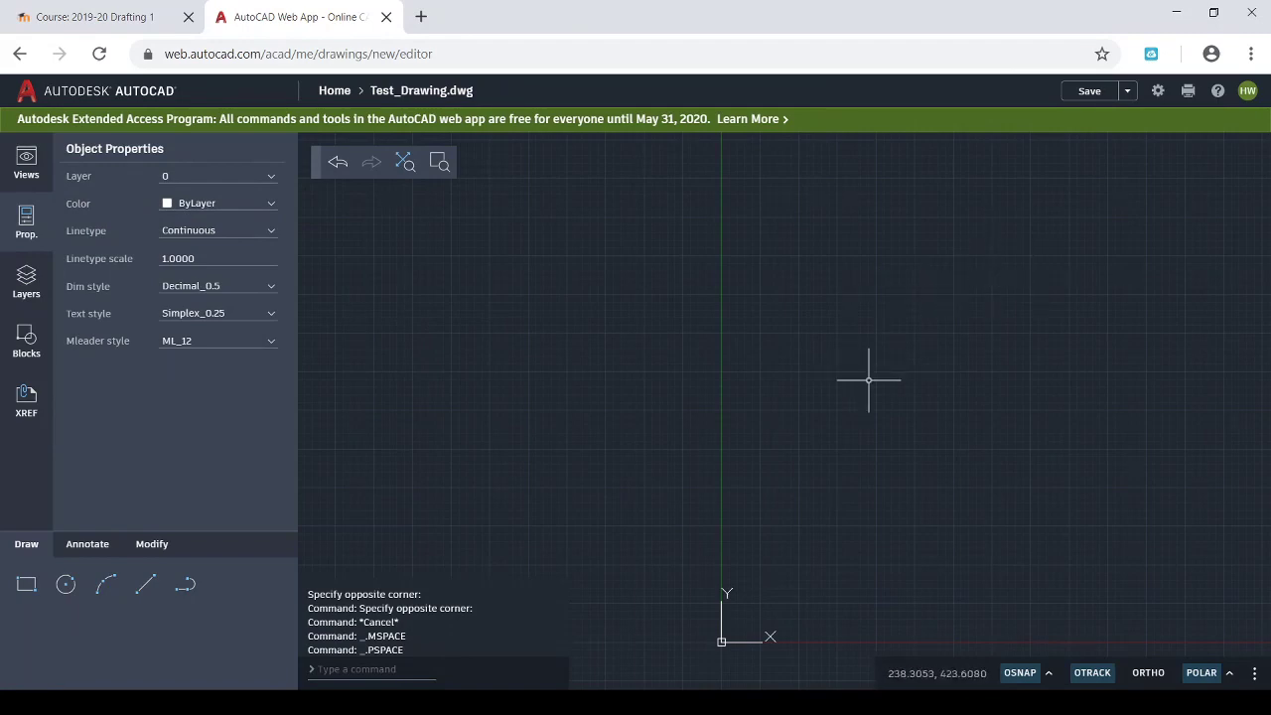
left_click(24, 283)
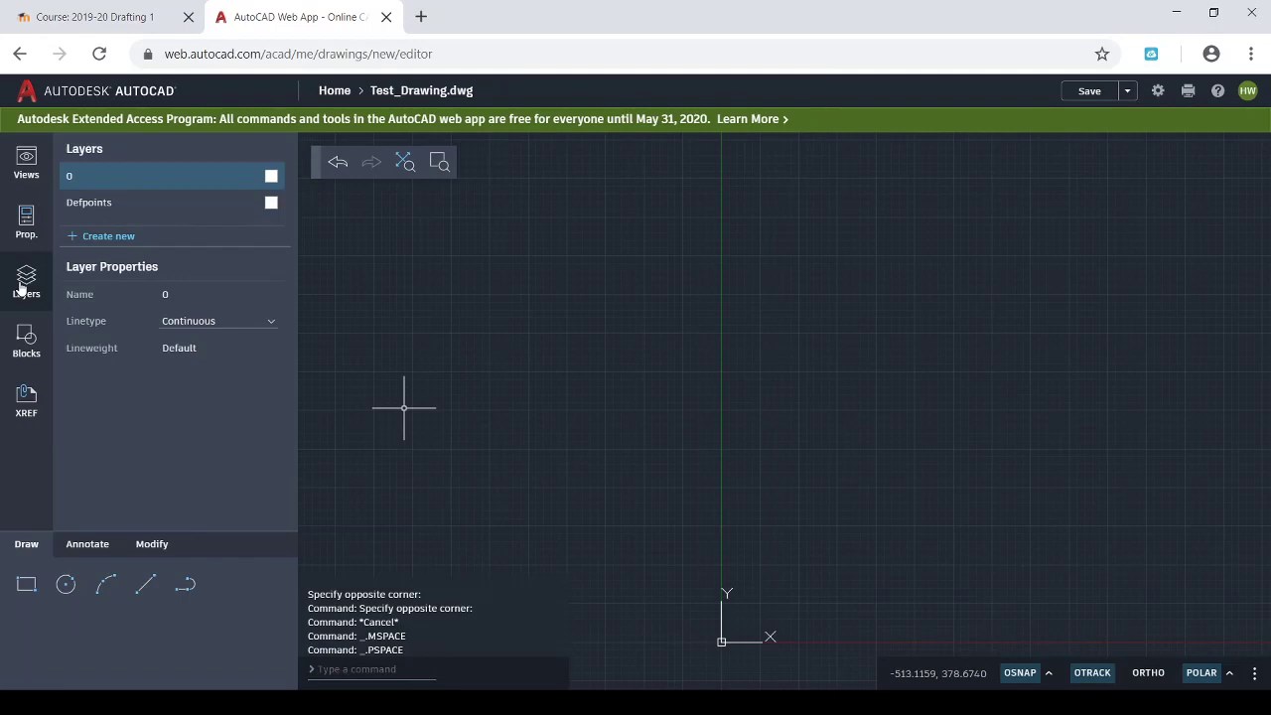
left_click(26, 278)
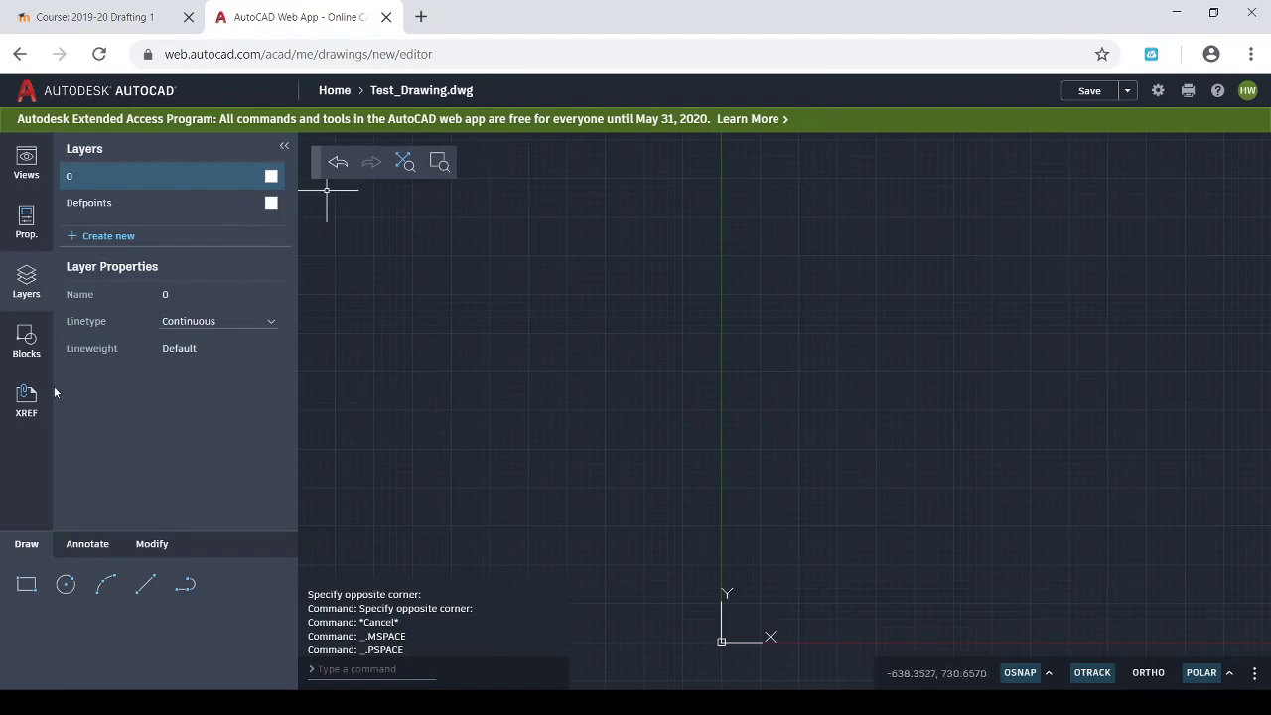
left_click(87, 204)
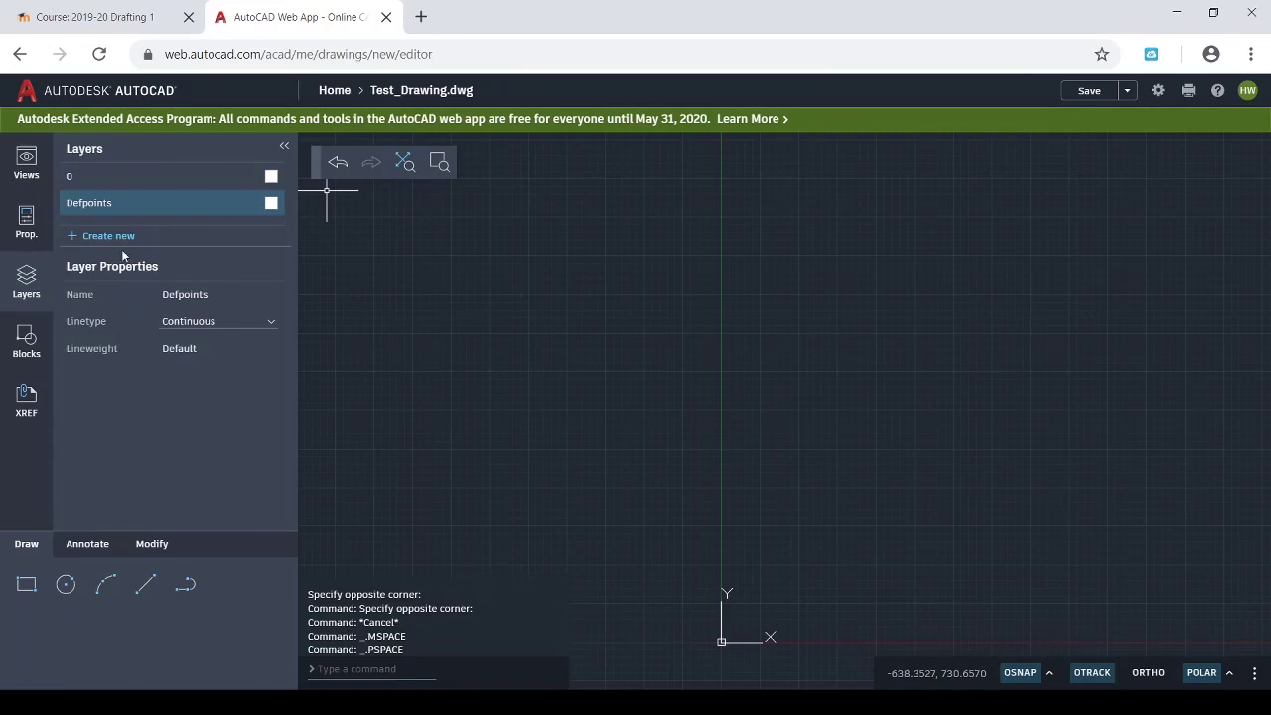
left_click(87, 195)
left_click(87, 179)
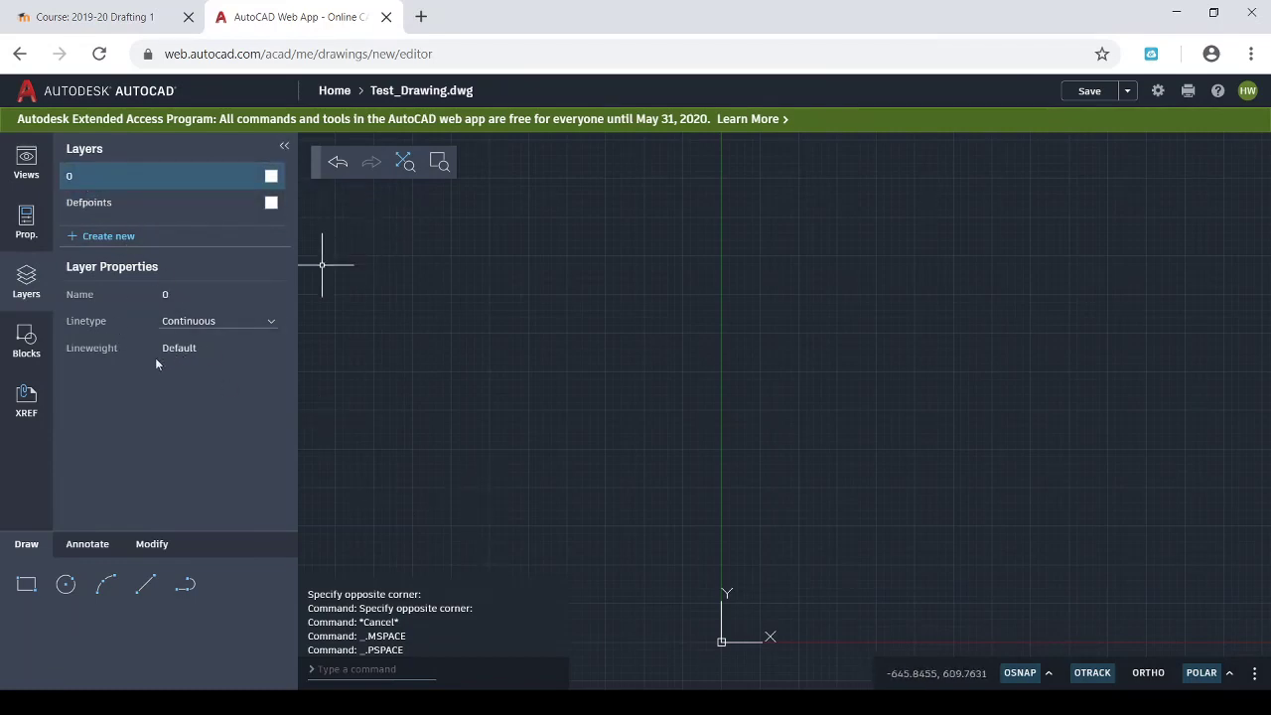
- Check the drawing's blocks and external references, then go back to the list of views
left_click(27, 341)
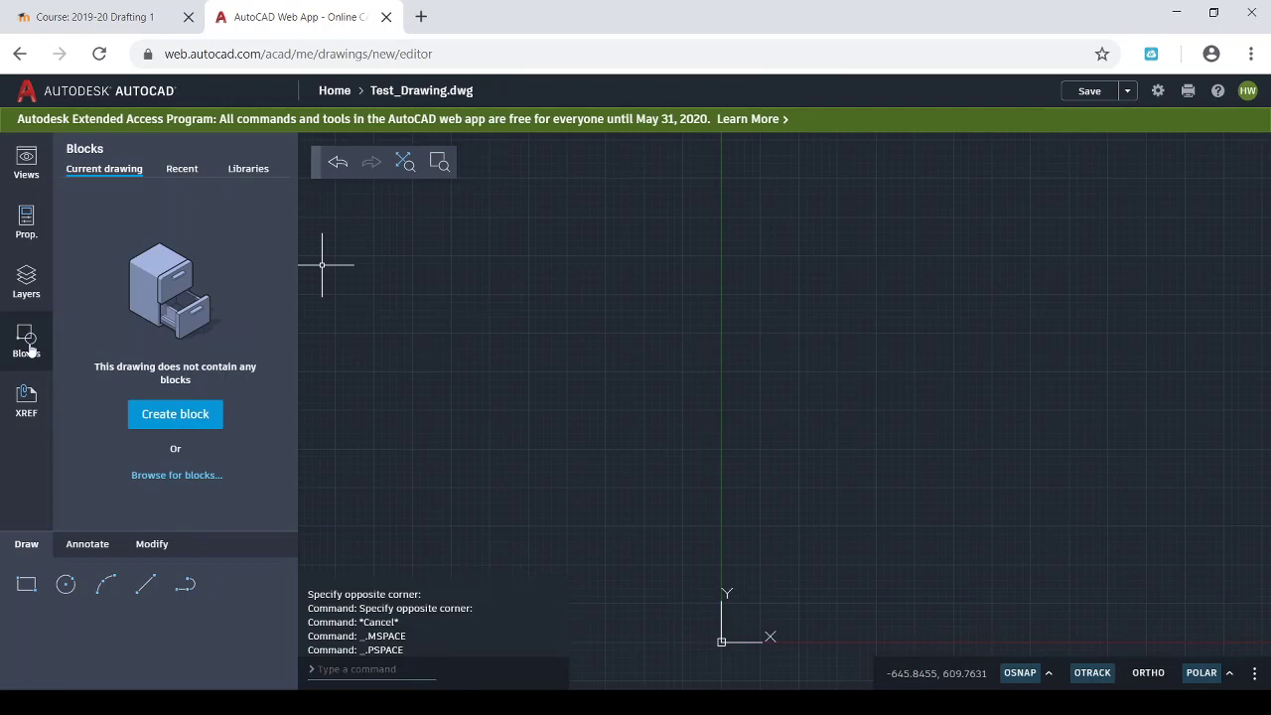
left_click(38, 405)
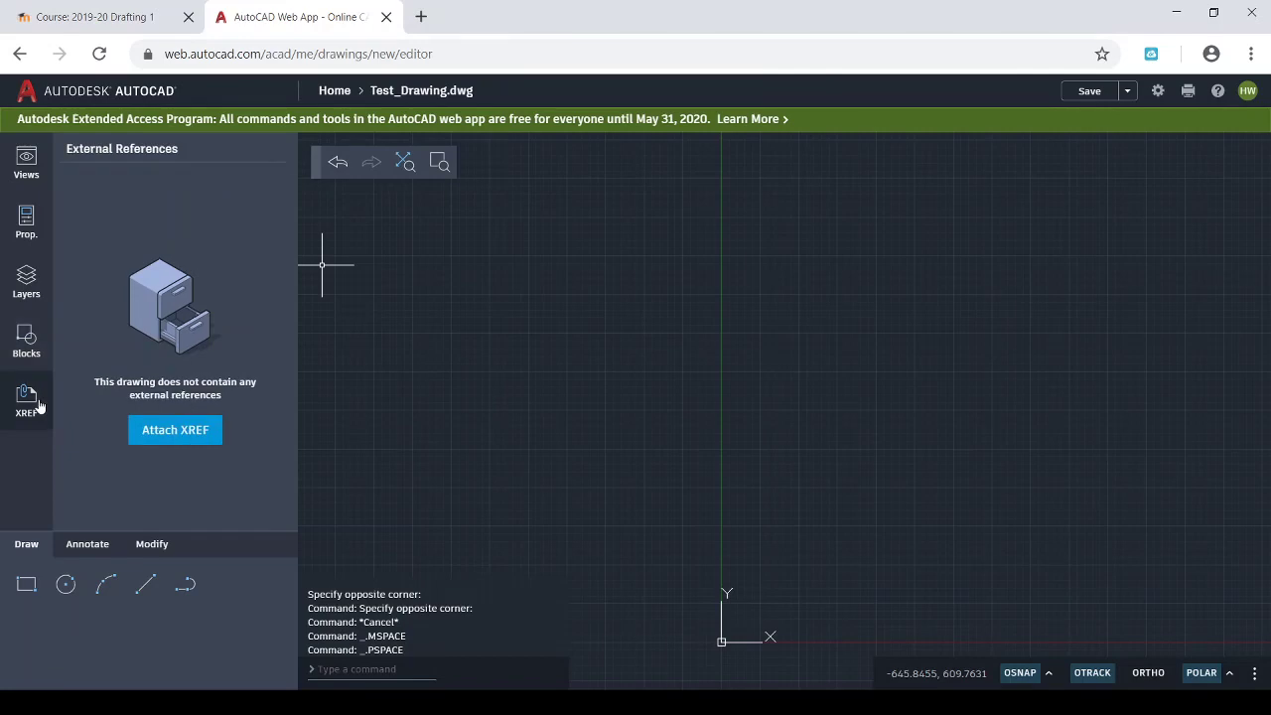
left_click(29, 164)
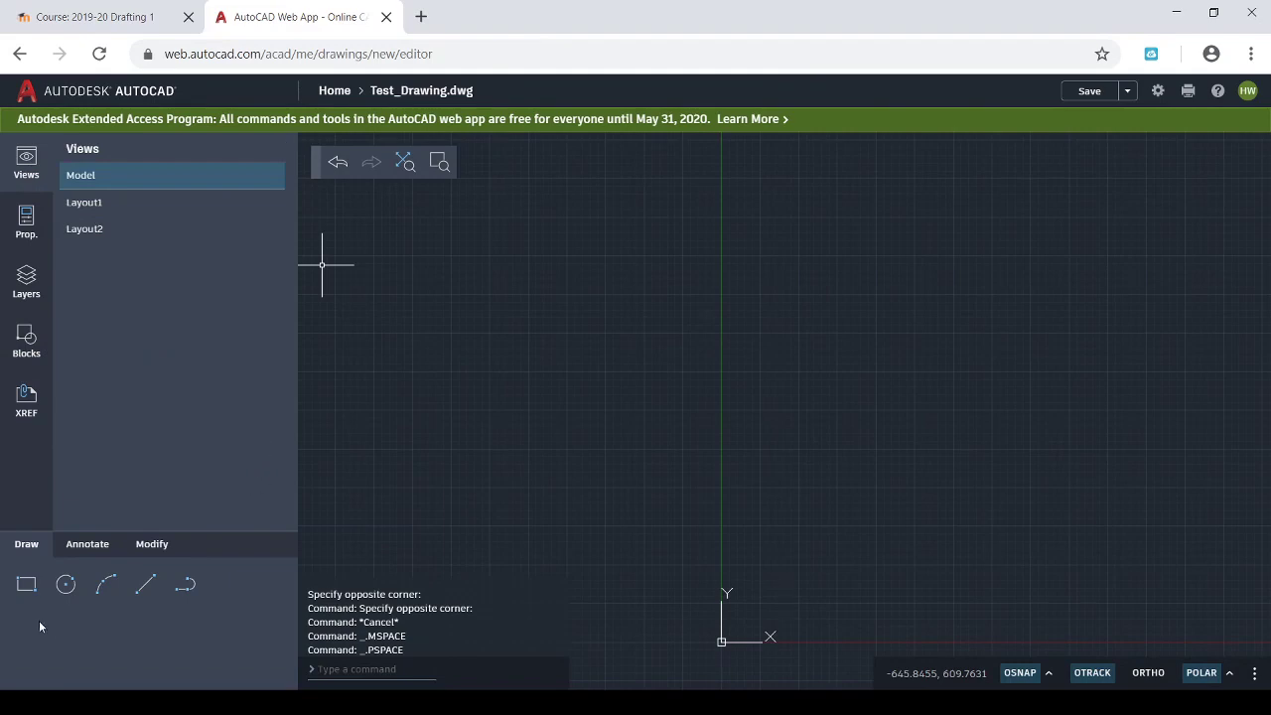
- Look through the available drawing, modification and annotation tools
left_click(149, 544)
left_click(27, 547)
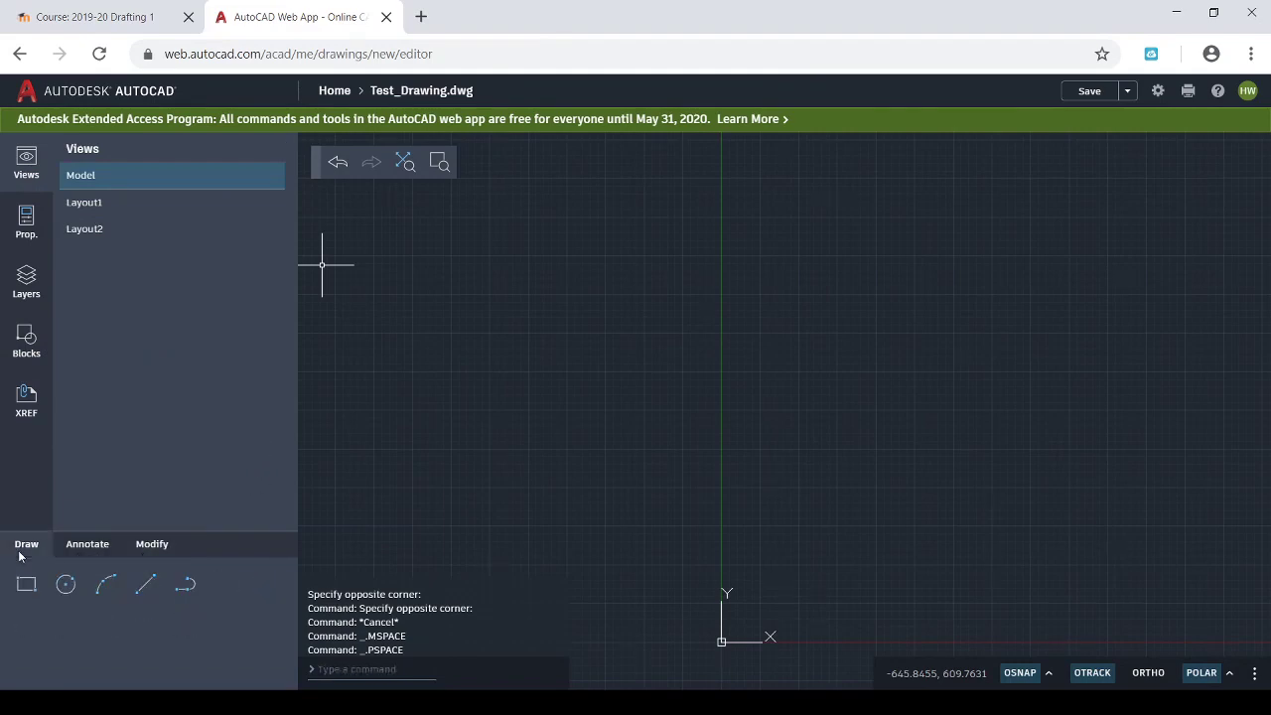
left_click(143, 548)
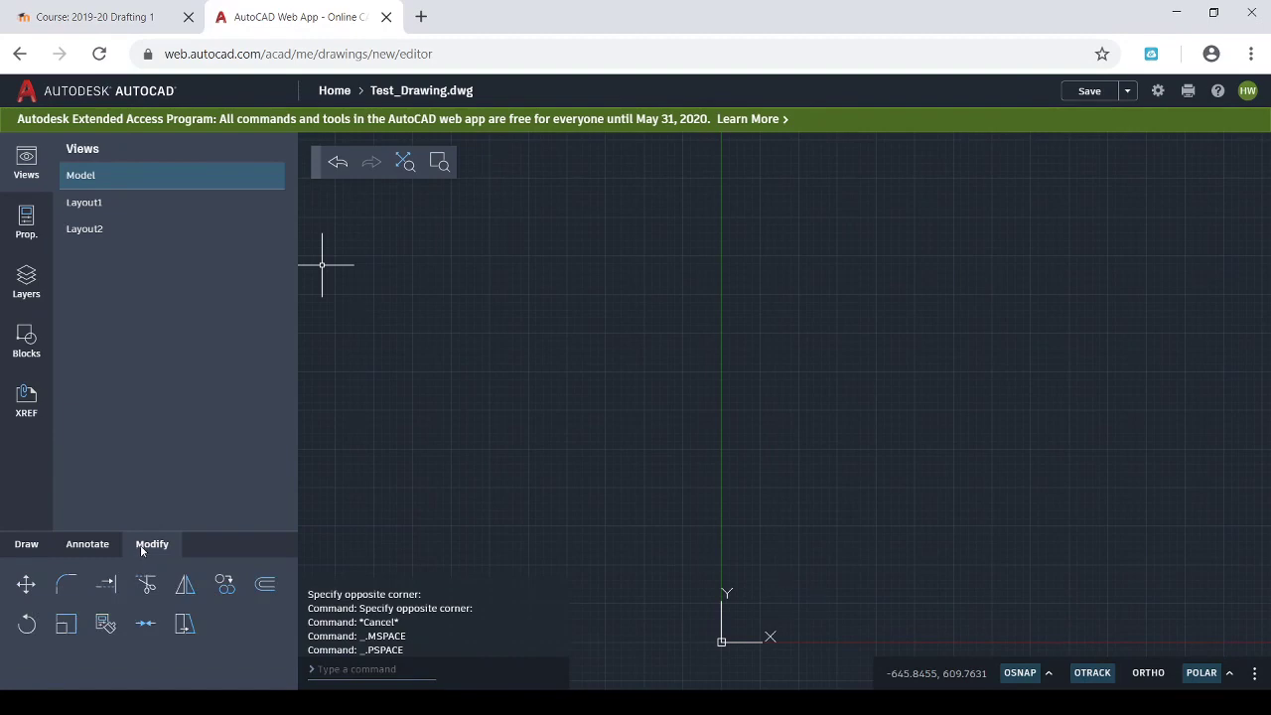
left_click(87, 545)
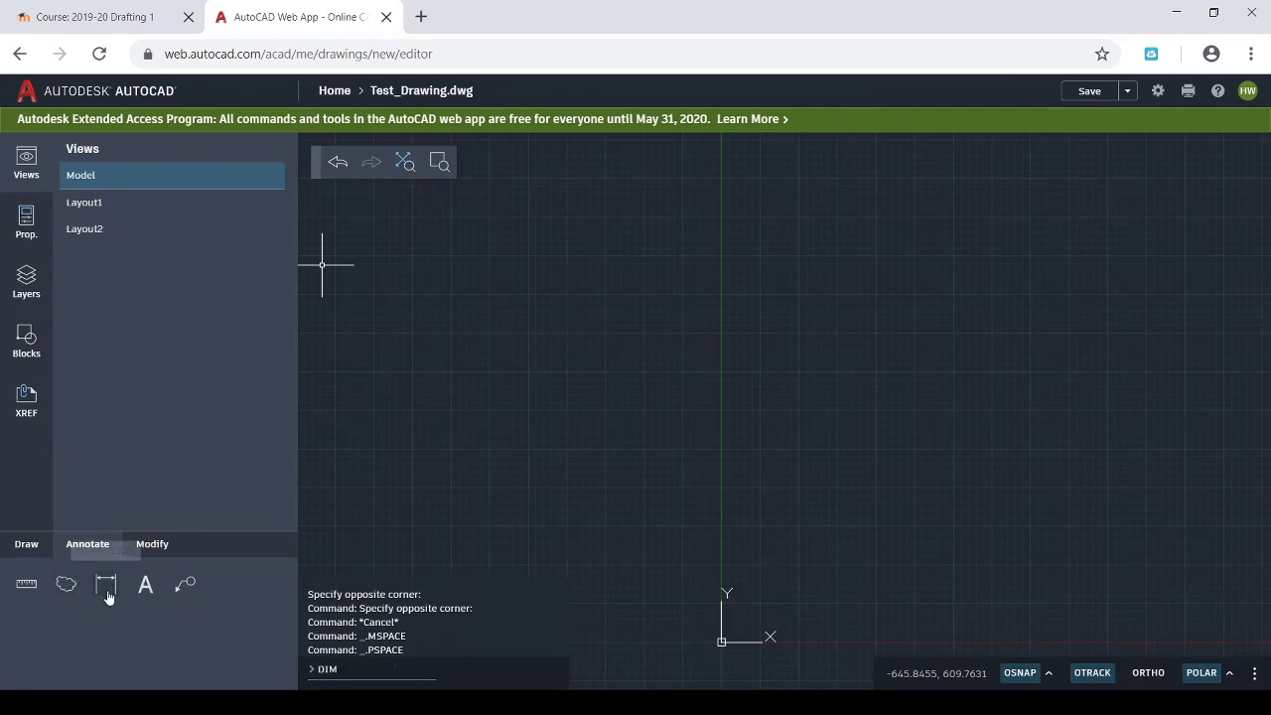
- Draw a circle above and to the right of the origin using the Diameter option with a diameter of 2
left_click(39, 548)
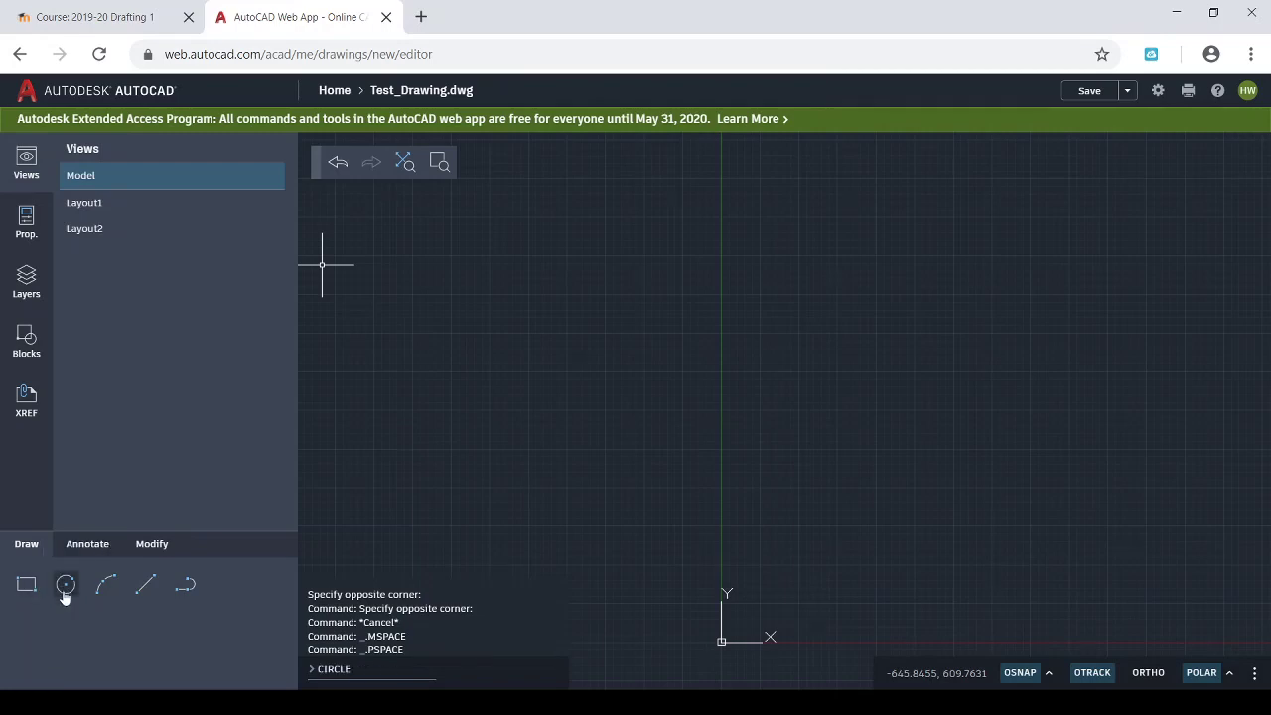
left_click(65, 588)
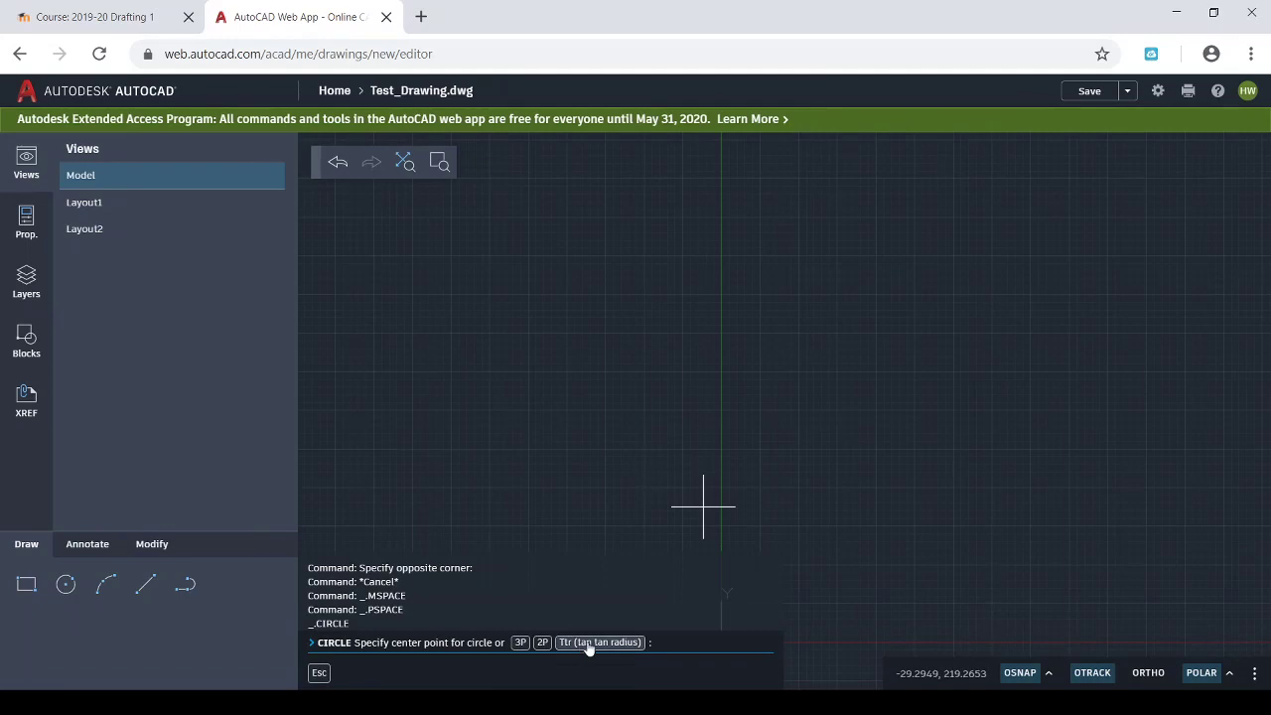
left_click(805, 428)
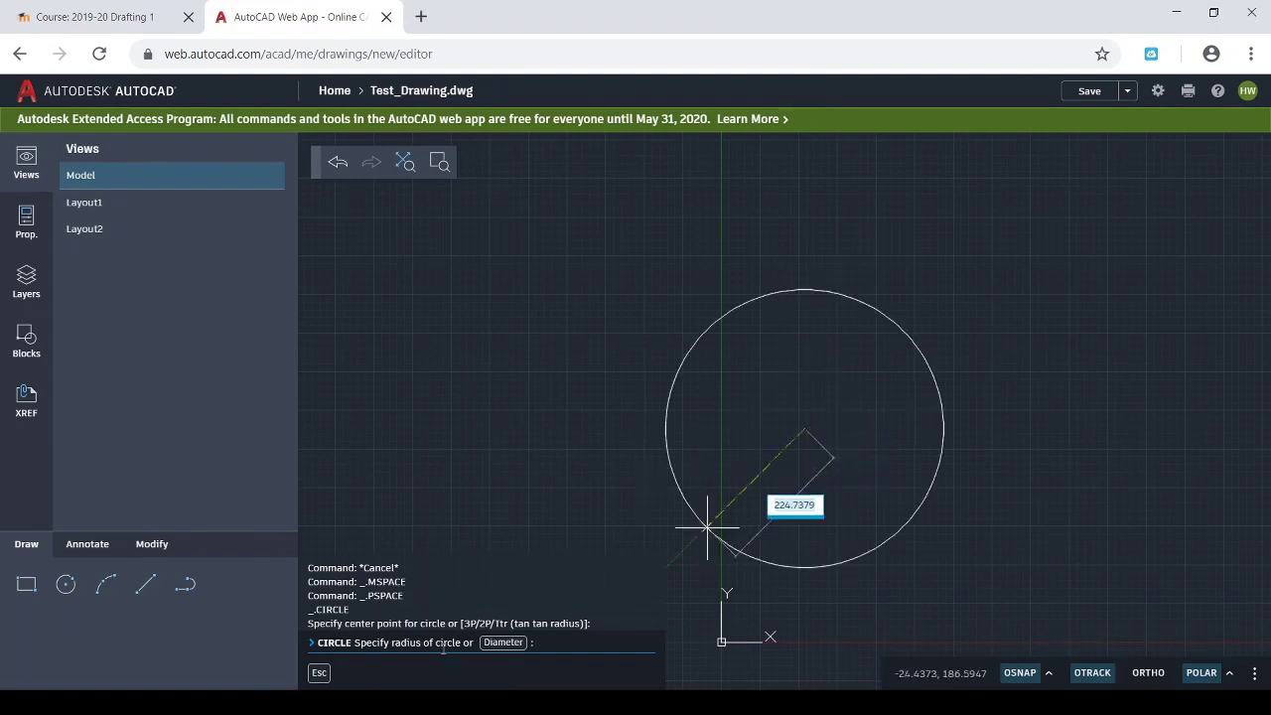
left_click(501, 642)
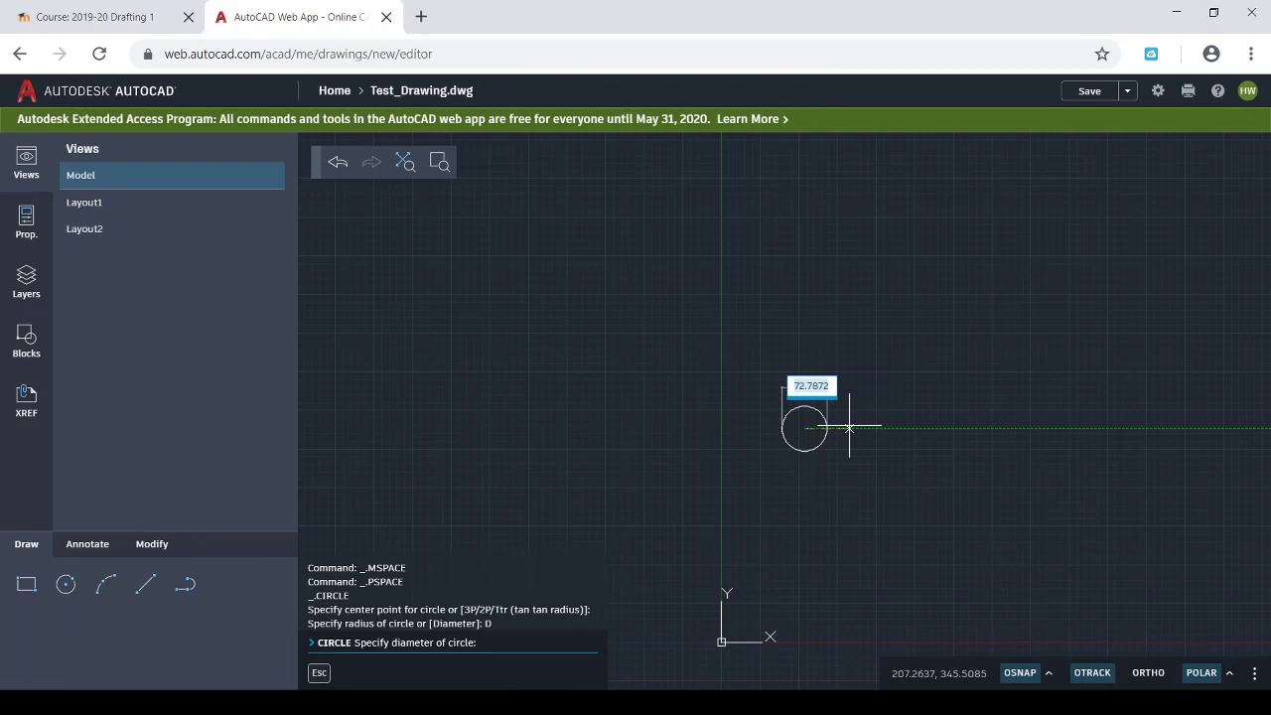
type("2")
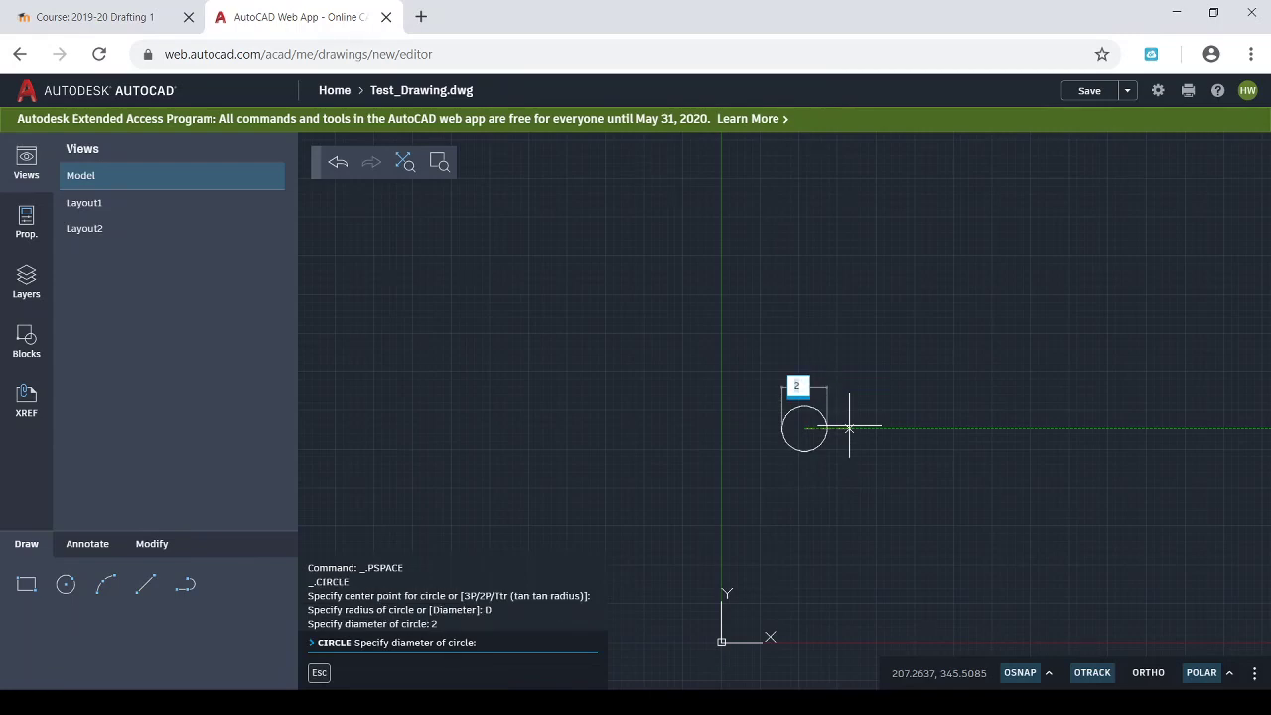
key("Return")
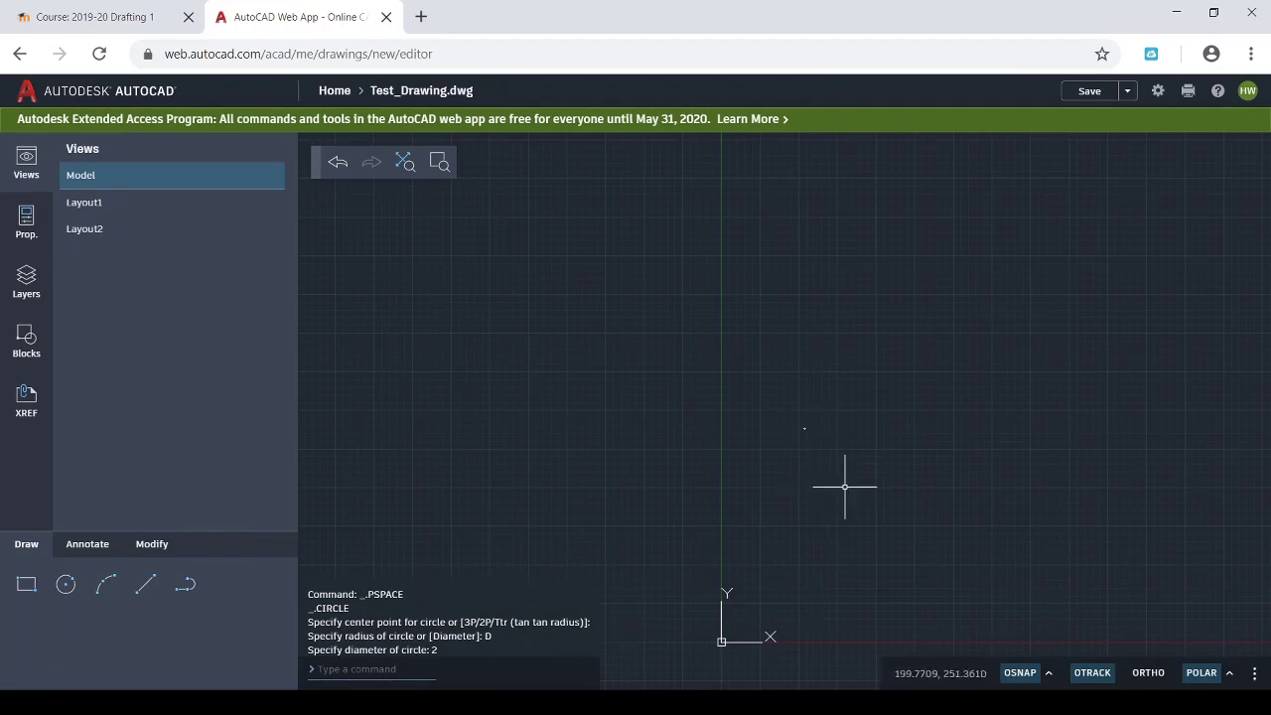
- Zoom to the drawing's extents to find the small circle, and frame it with some empty space around it
mouse_move(845, 488)
middle_mouse_down()
mouse_move(801, 414)
mouse_move(773, 406)
middle_mouse_up()
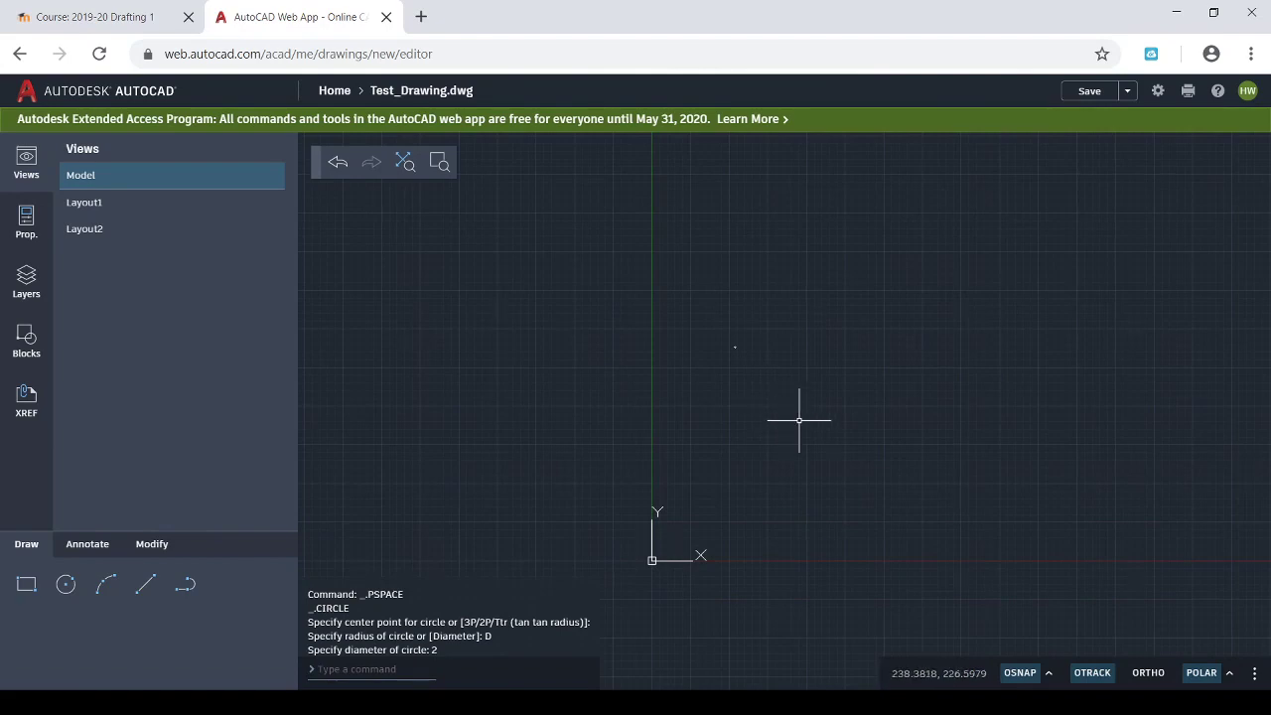
left_click(406, 166)
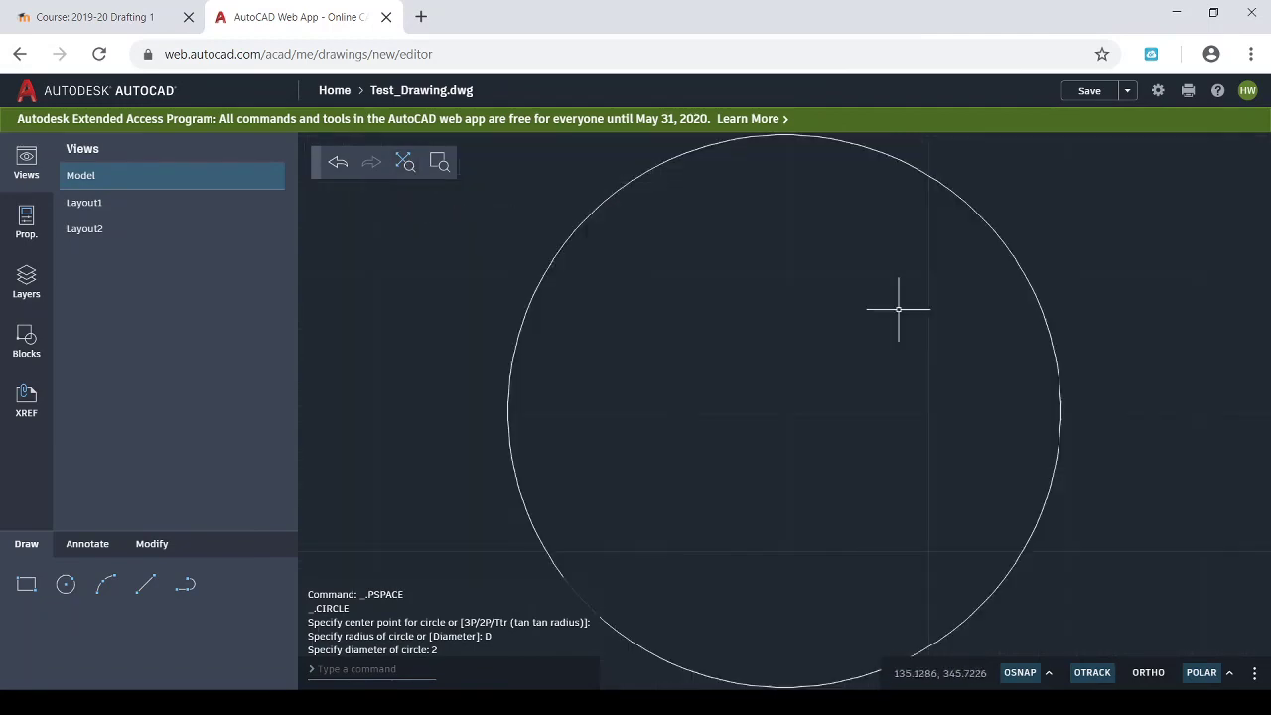
scroll(965, 364, "down", 2)
scroll(958, 385, "down", 2)
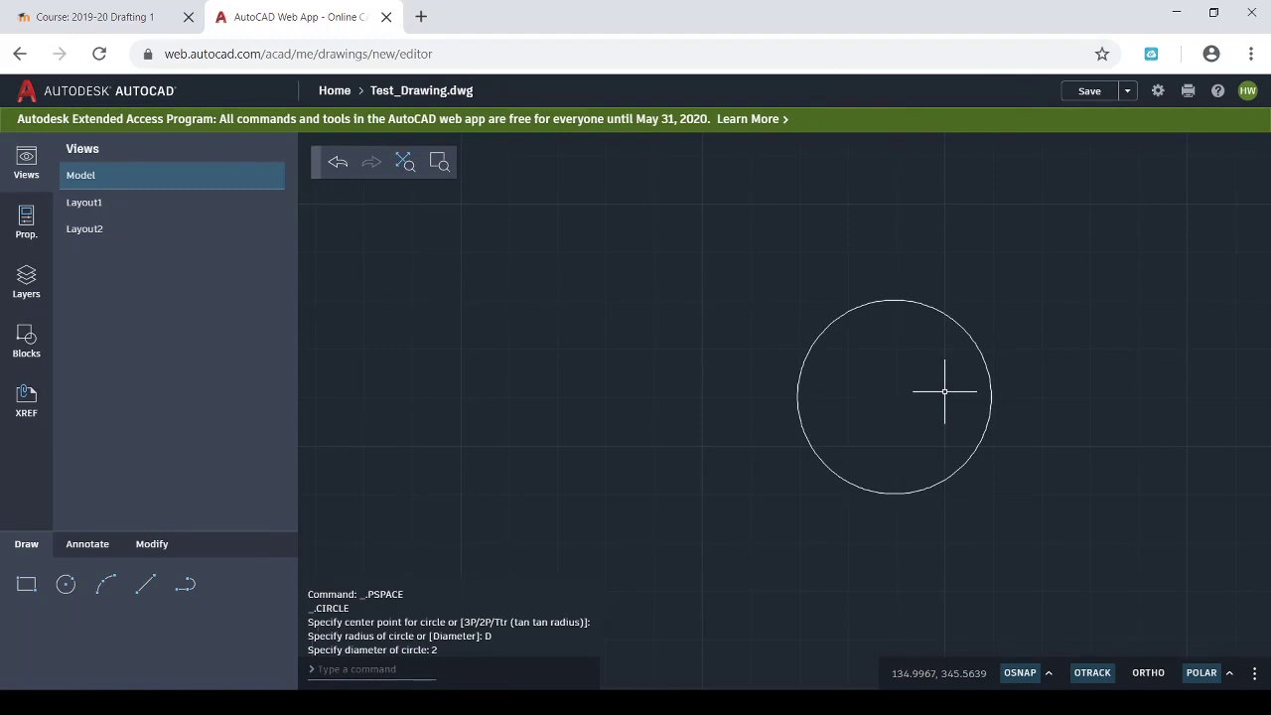
scroll(1020, 418, "down", 1)
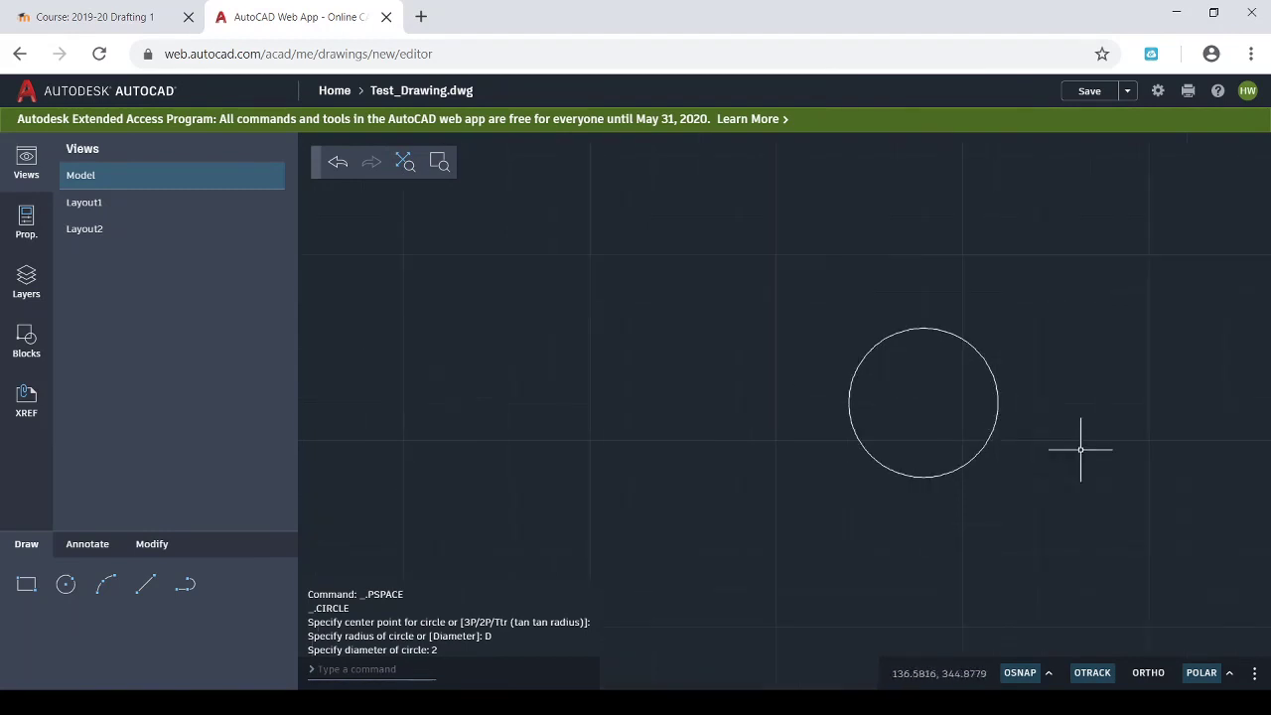
scroll(1089, 466, "down", 1)
middle_click_drag(1039, 474, 834, 482)
- Look through the modification and annotation tools, trying the Dimension command and leaving it without placing anything
left_click(167, 546)
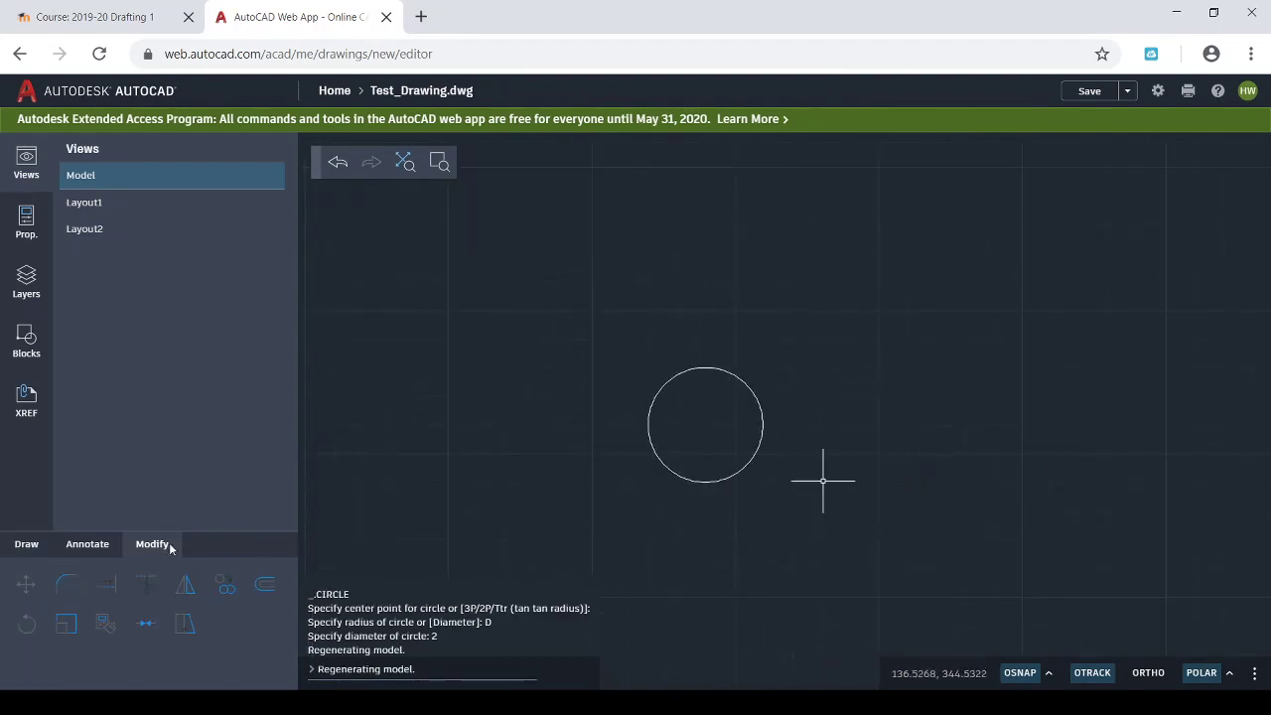
left_click(146, 584)
left_click(63, 594)
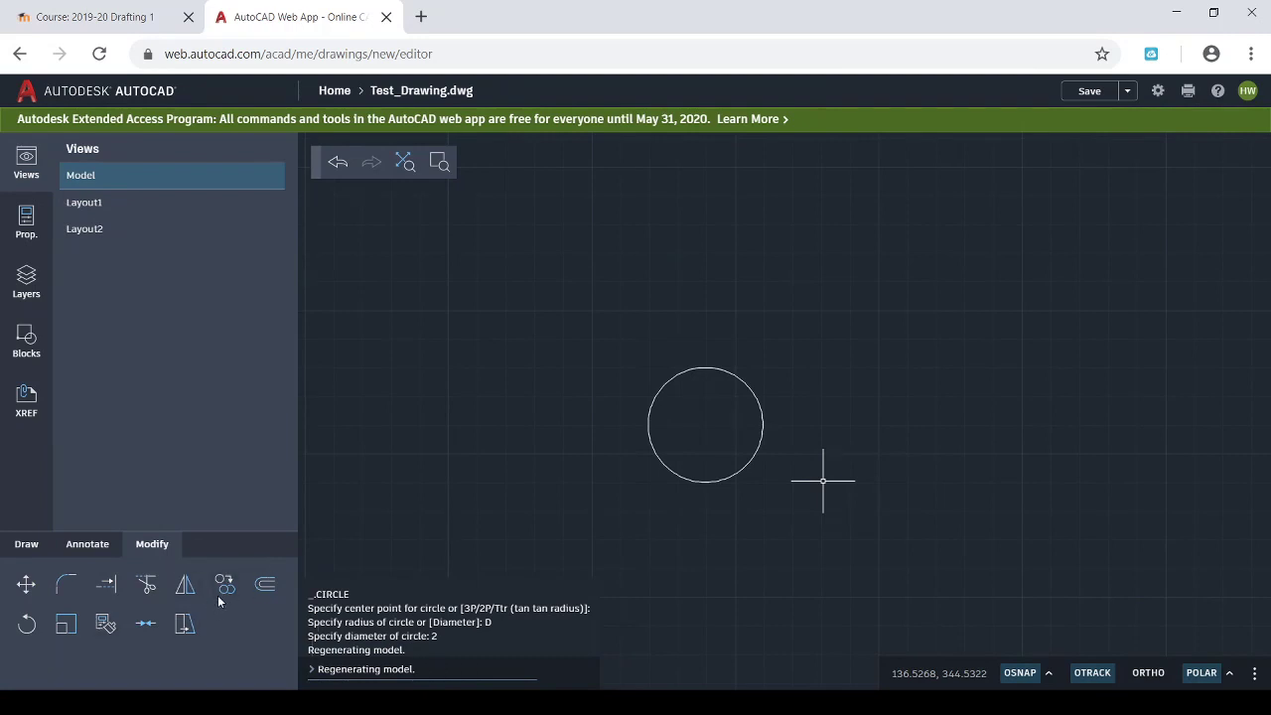
left_click(103, 551)
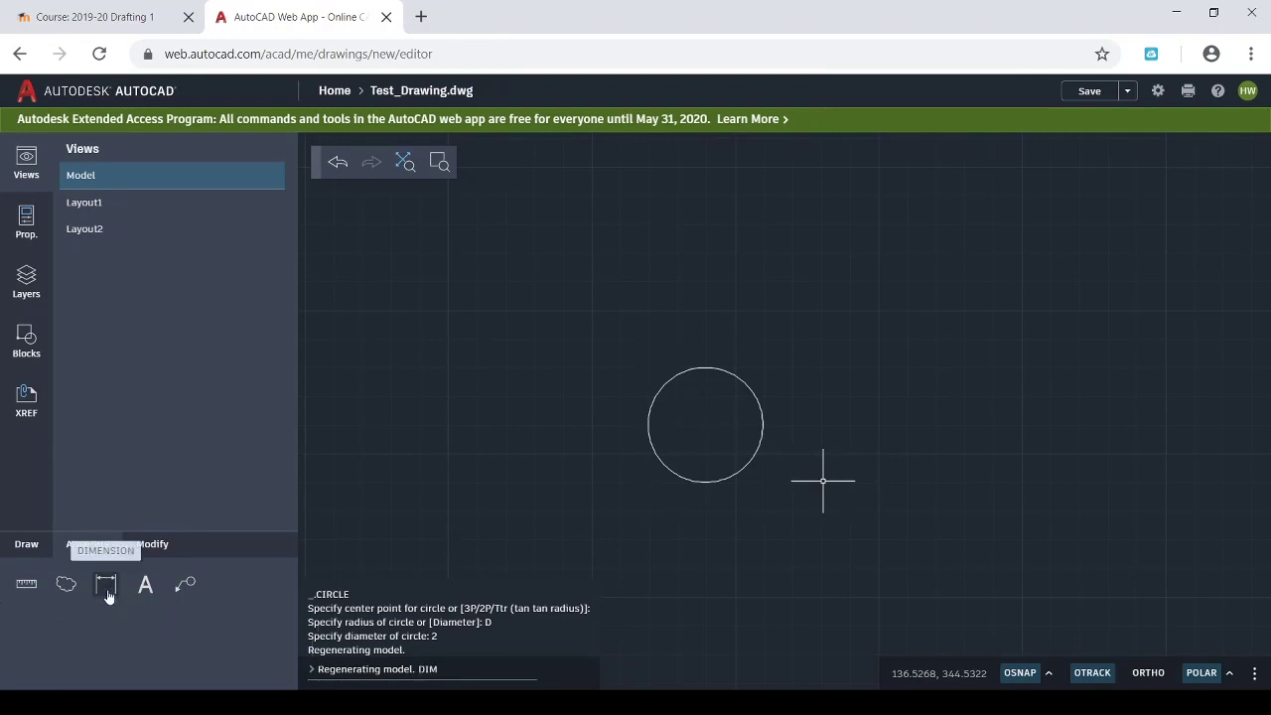
left_click(106, 588)
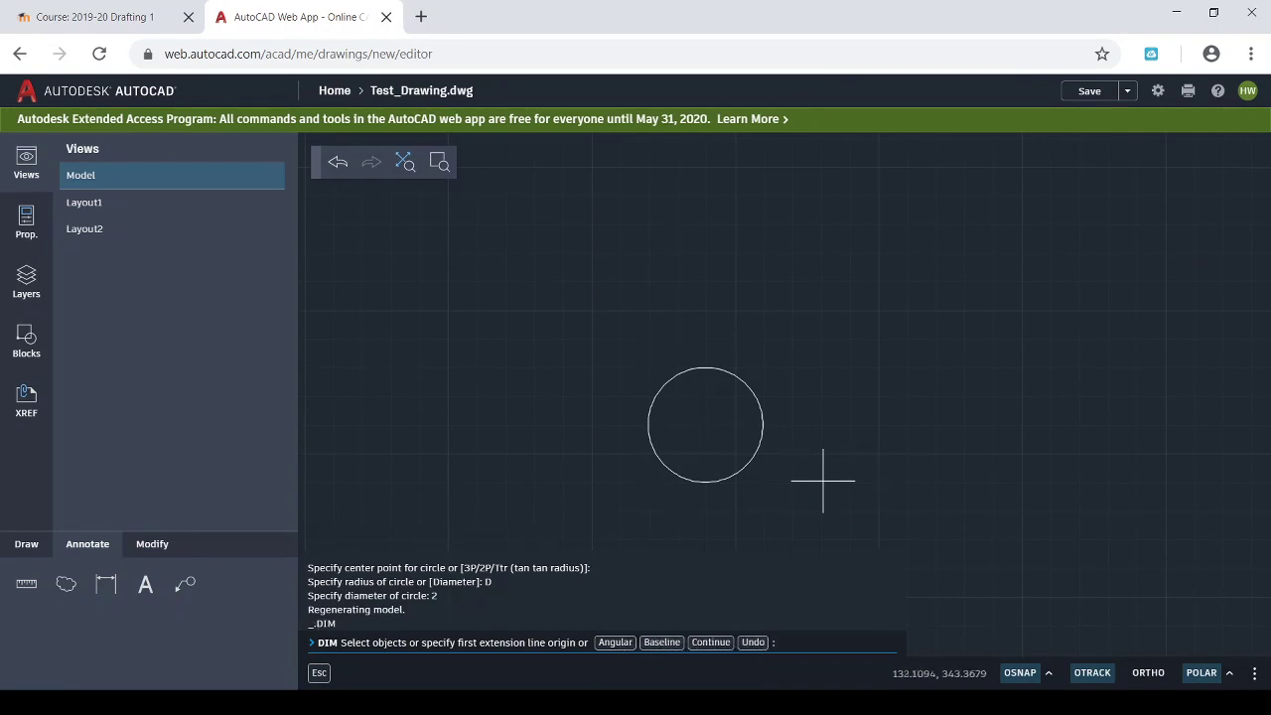
key("Escape")
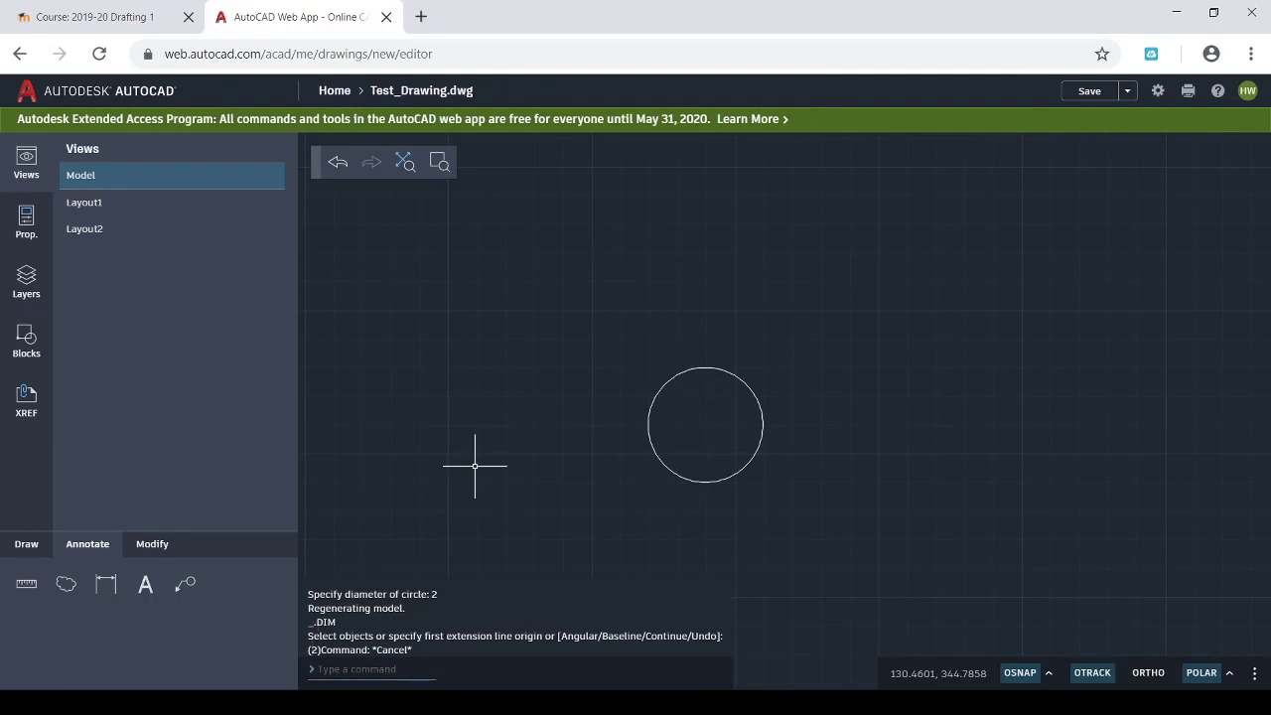
- Review the available object snap modes, and try Ortho mode before switching back to Polar tracking
left_click(1050, 672)
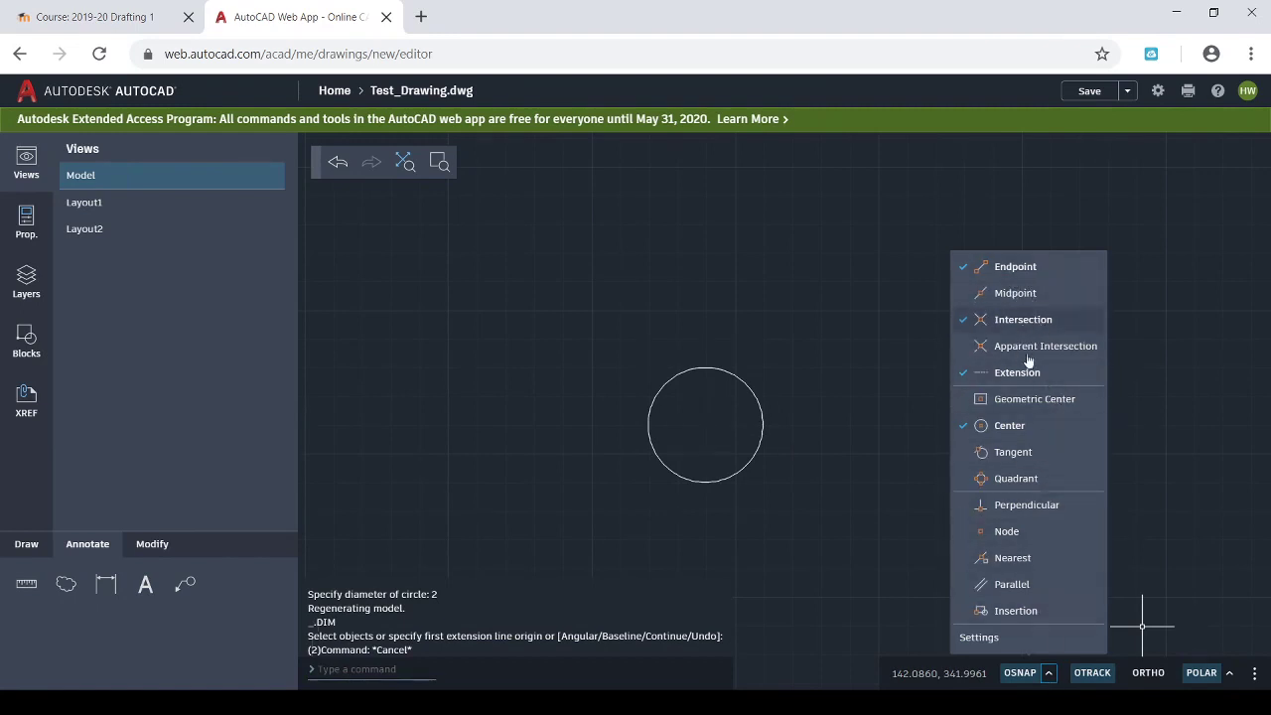
left_click(1091, 678)
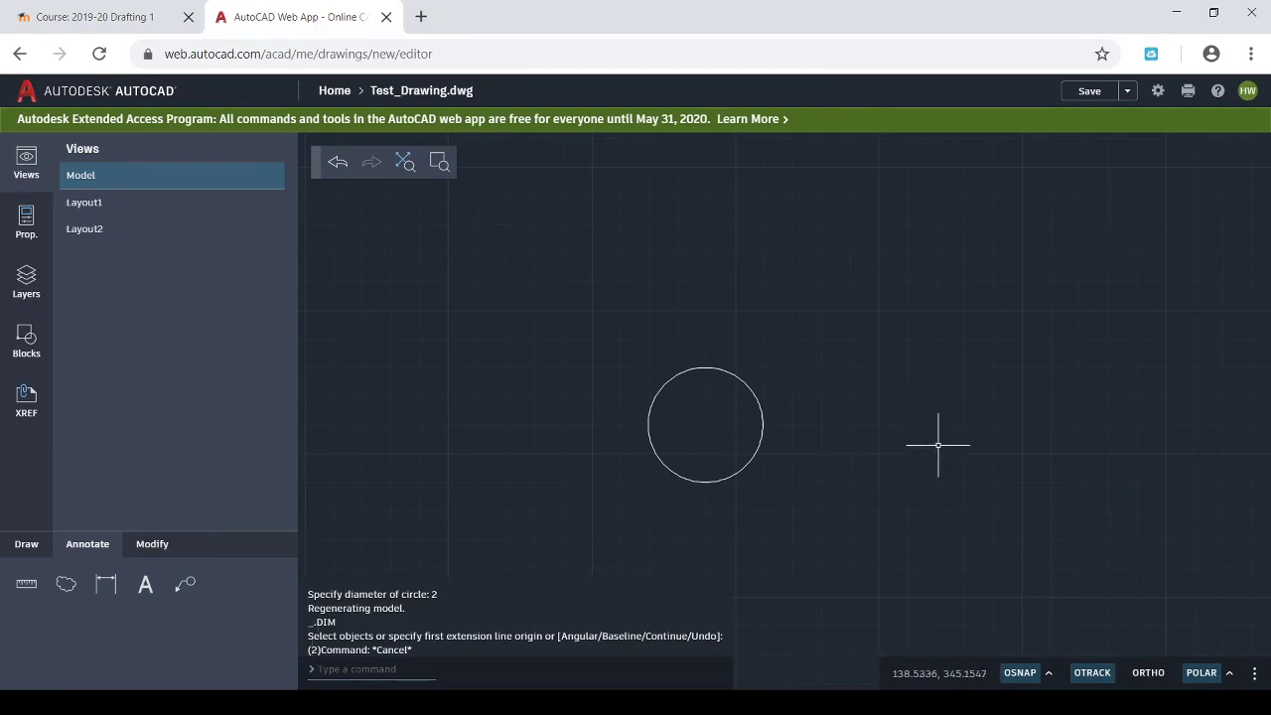
left_click(1149, 673)
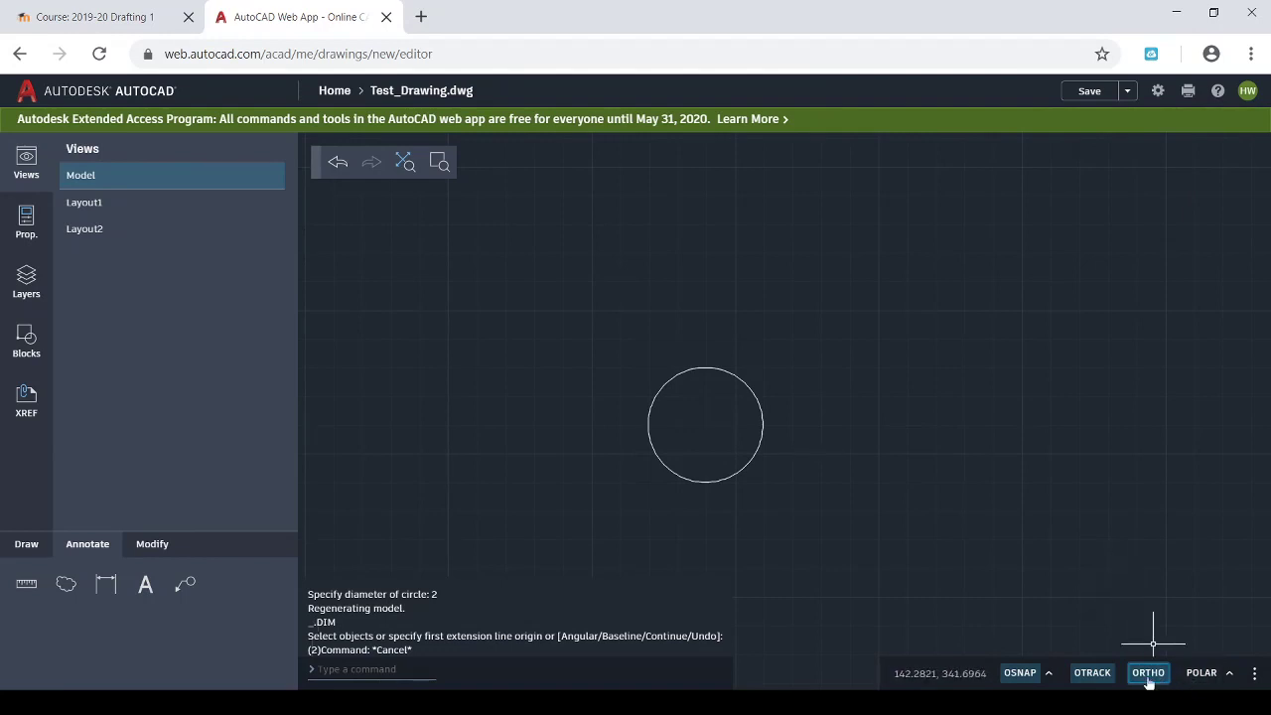
left_click(1197, 675)
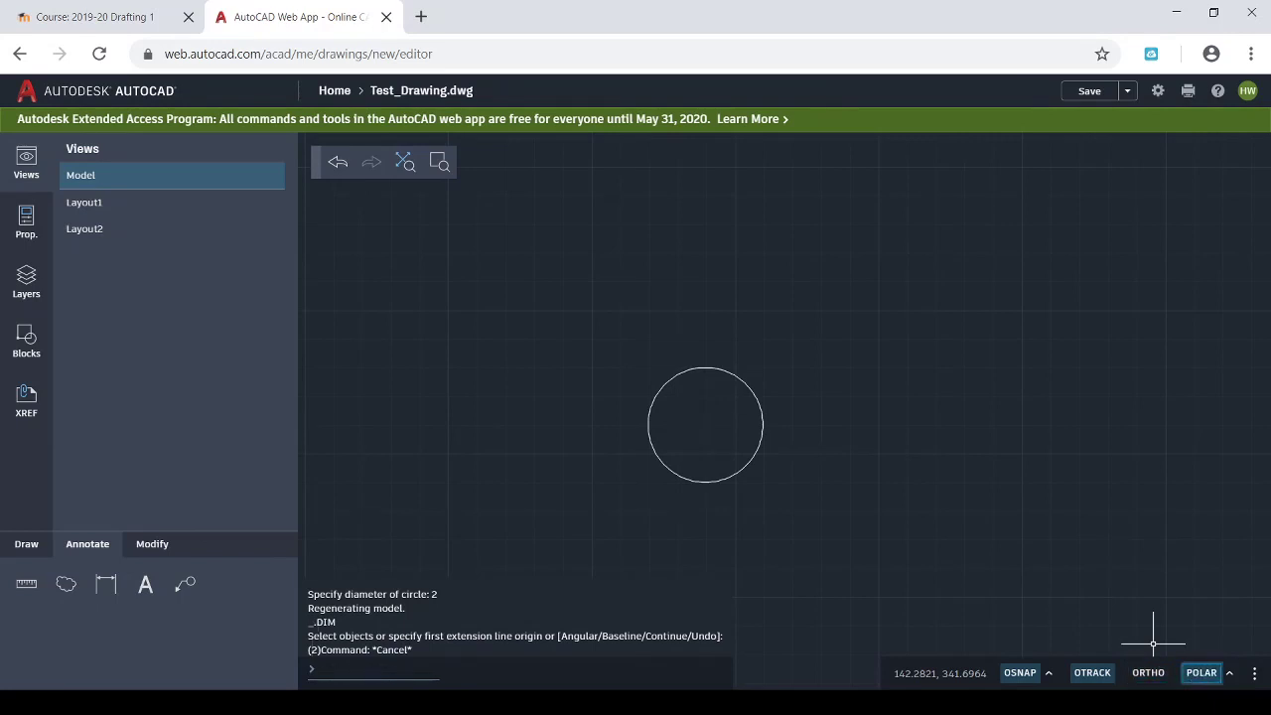
- Try a polar tracking angle of 90 and set it back to 45
left_click(1231, 674)
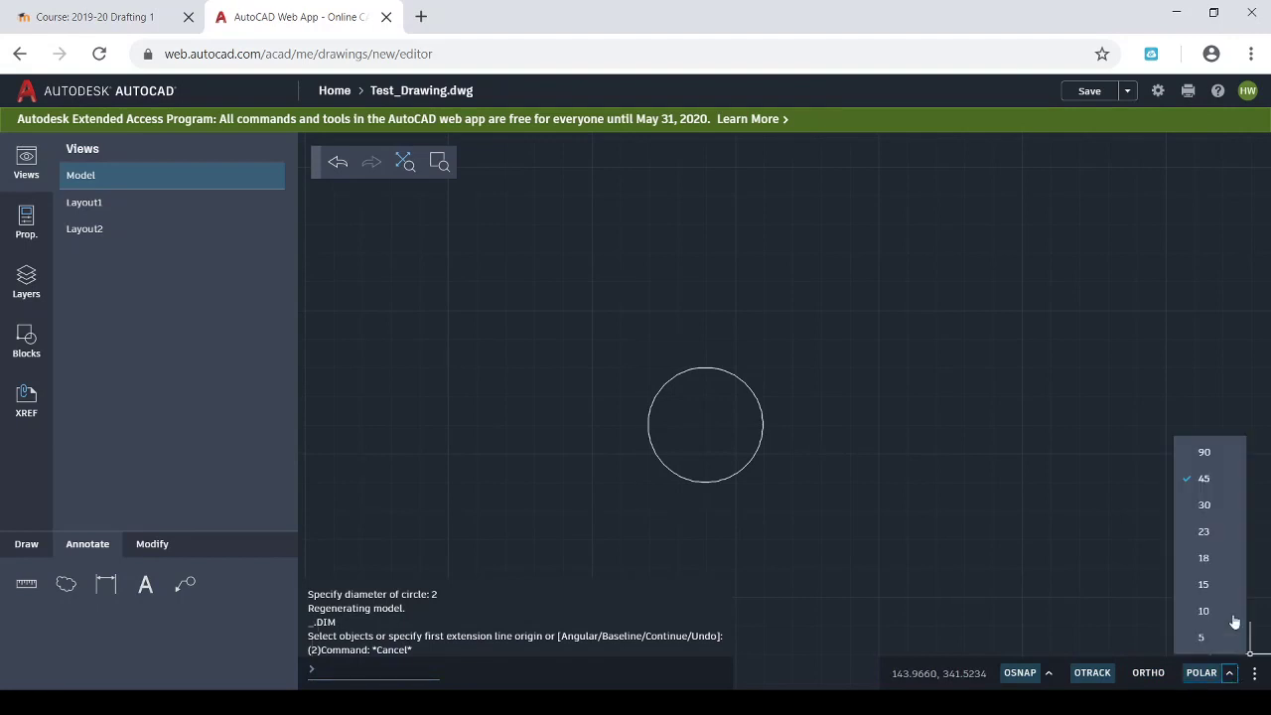
left_click(1200, 463)
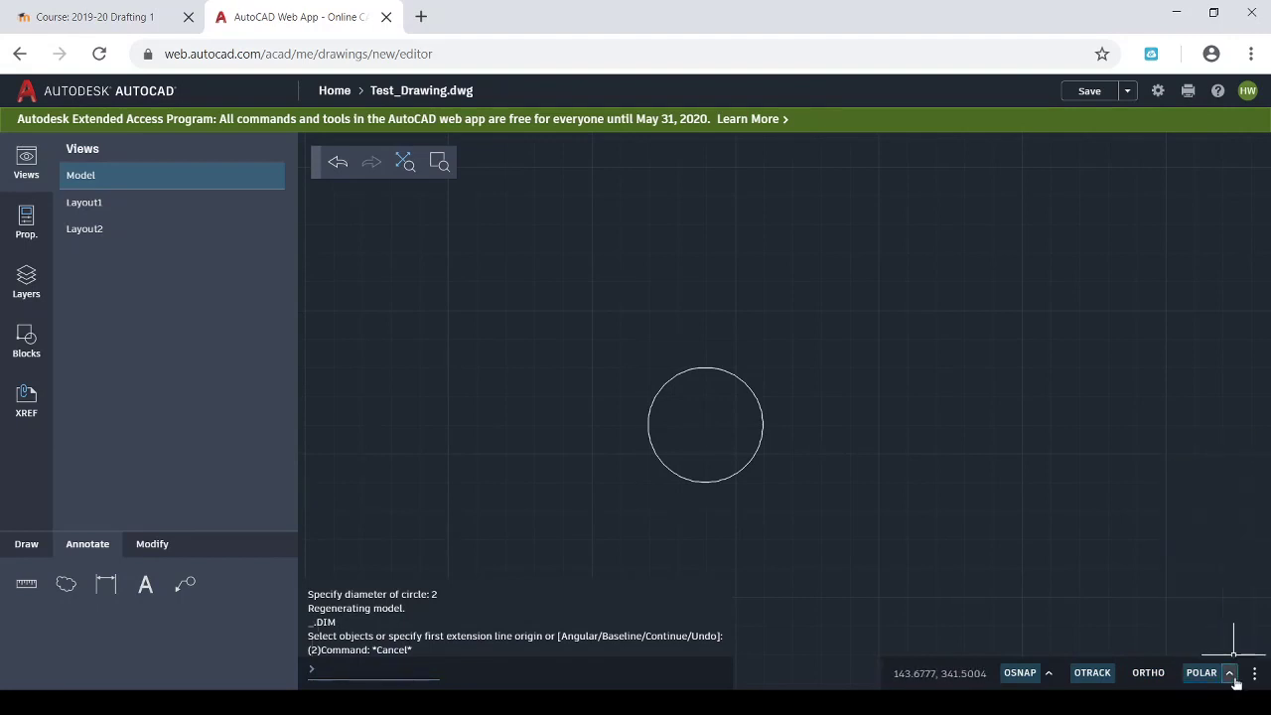
left_click(1231, 674)
left_click(1200, 476)
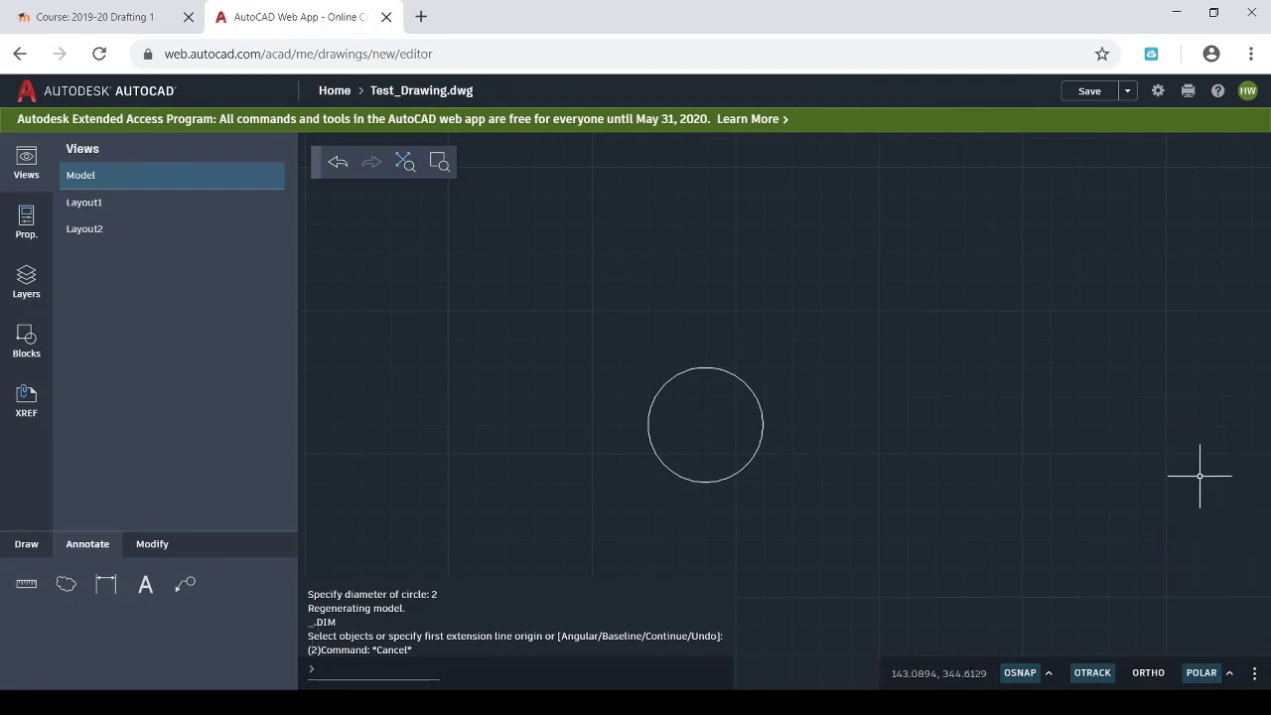
- Start a line from a point just above the circle to try the polar tracking angles, and cancel it
left_click(18, 554)
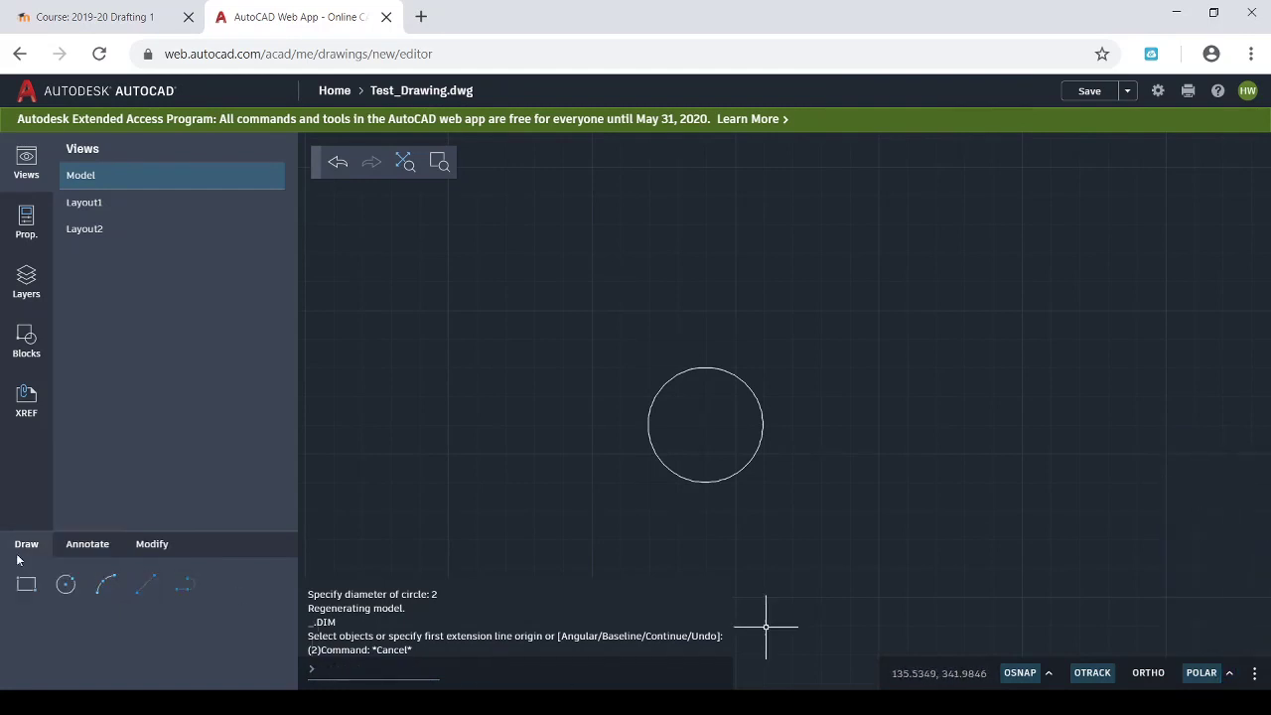
left_click(145, 584)
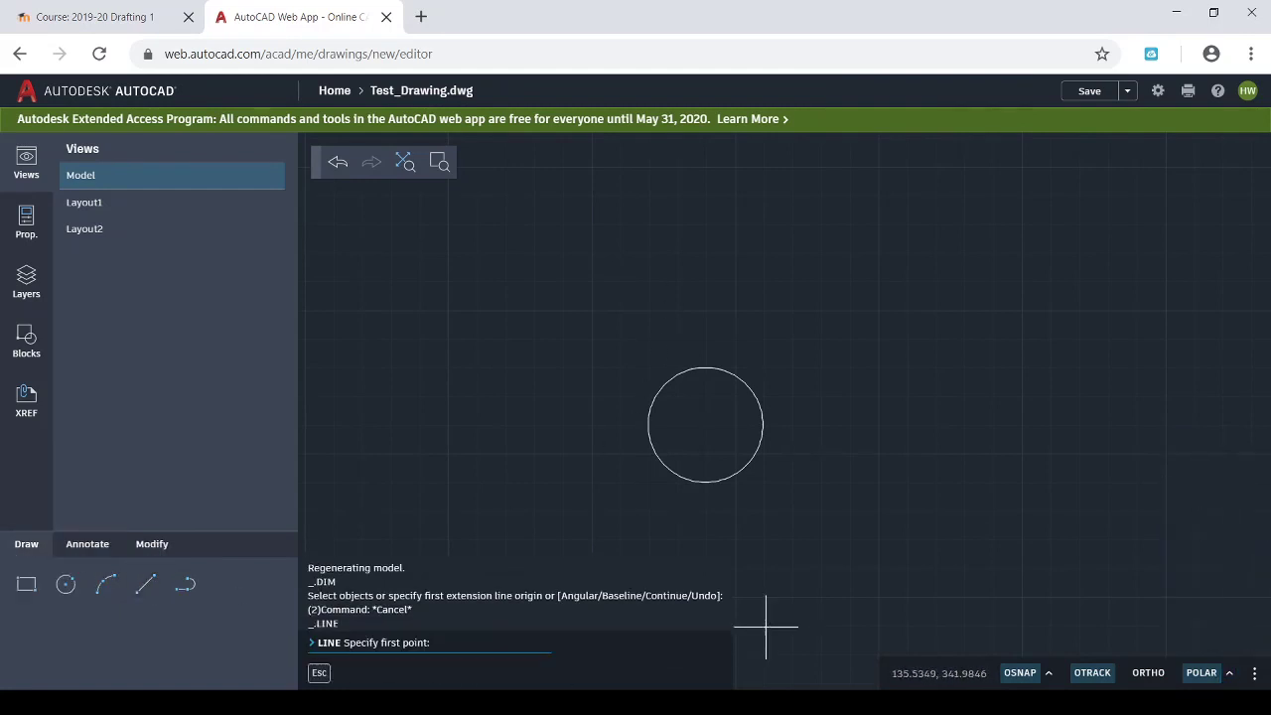
left_click(723, 301)
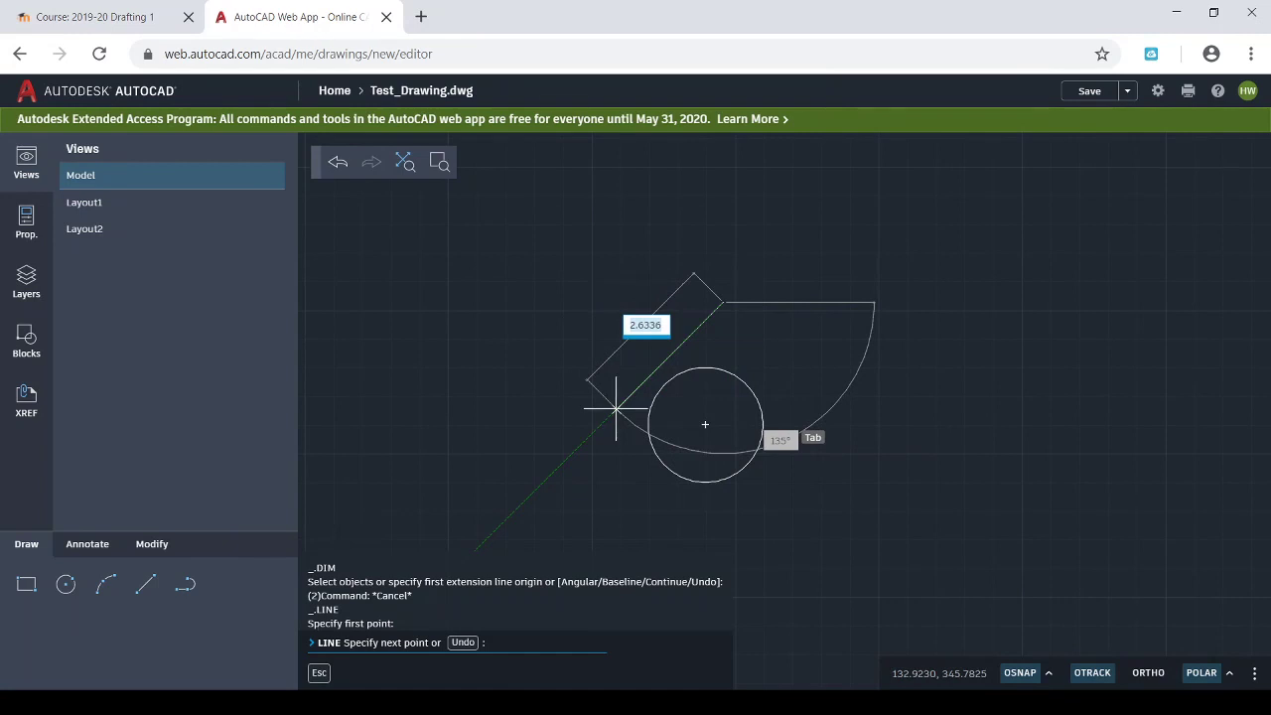
key("Escape")
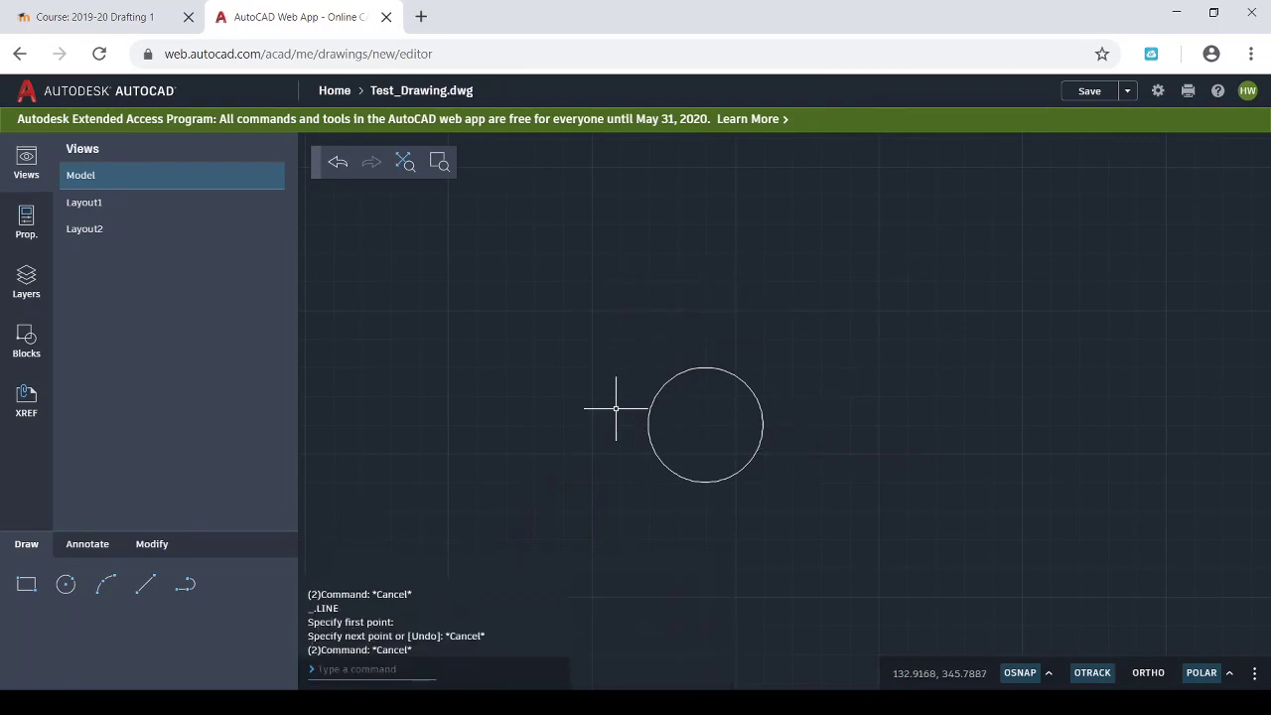
key("Escape")
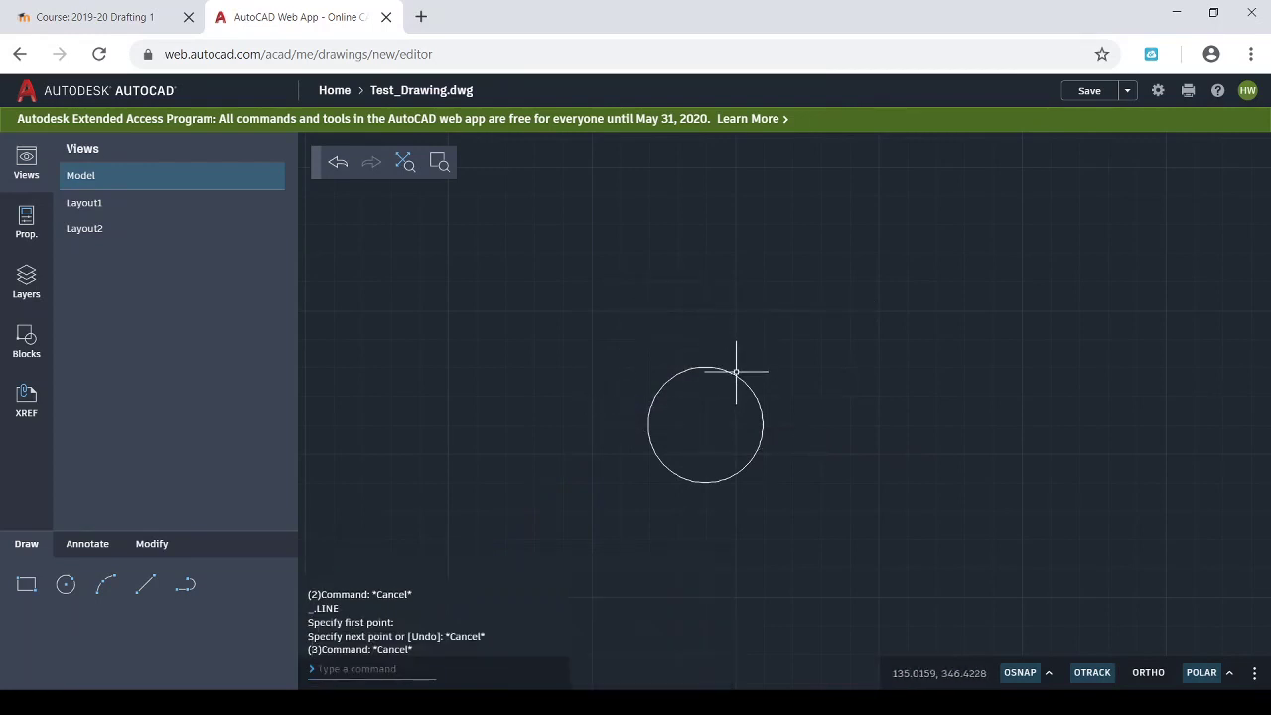
- Delete the circle, and leave the drawing for the home page, discarding the unsaved changes
left_click(730, 371)
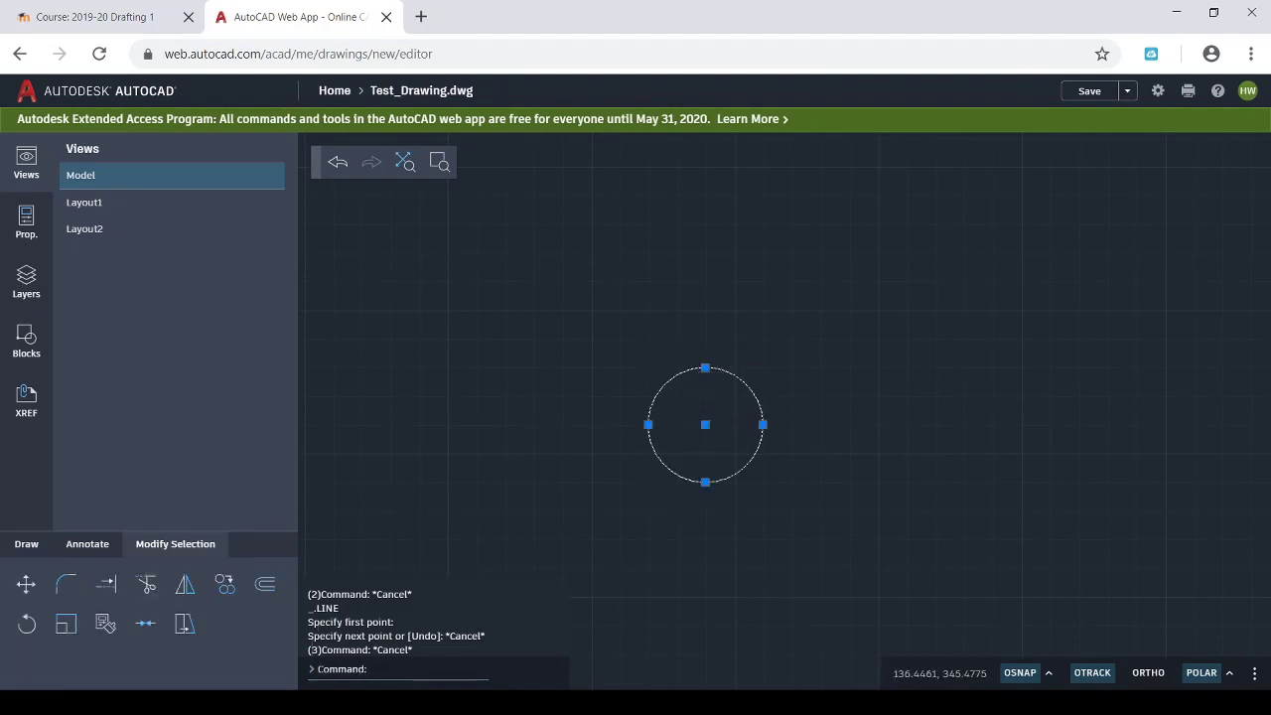
key("Delete")
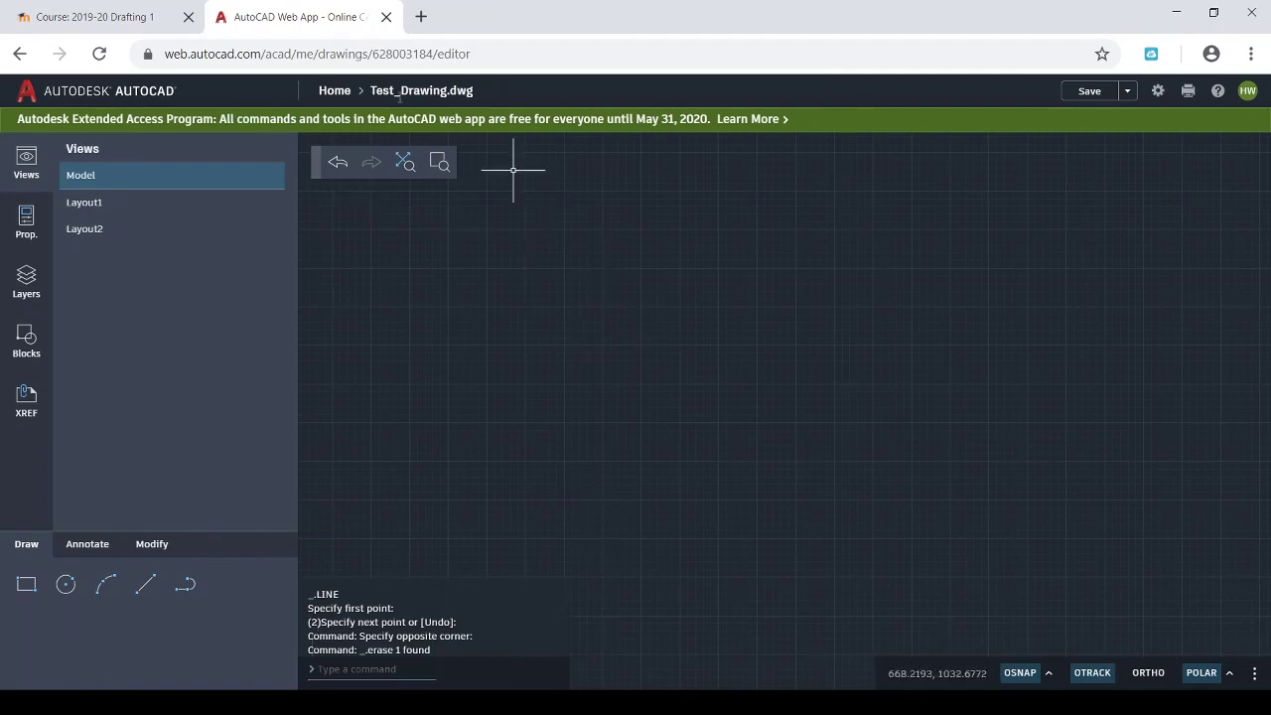
left_click(336, 92)
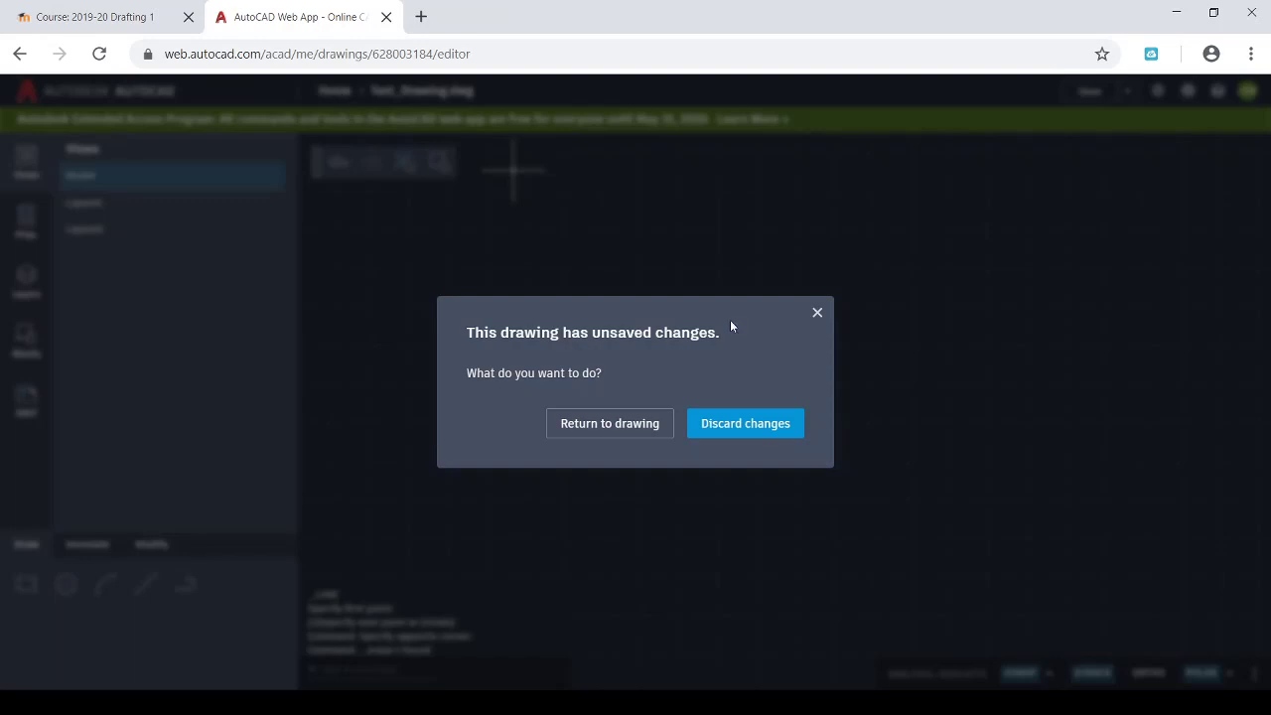
left_click(742, 424)
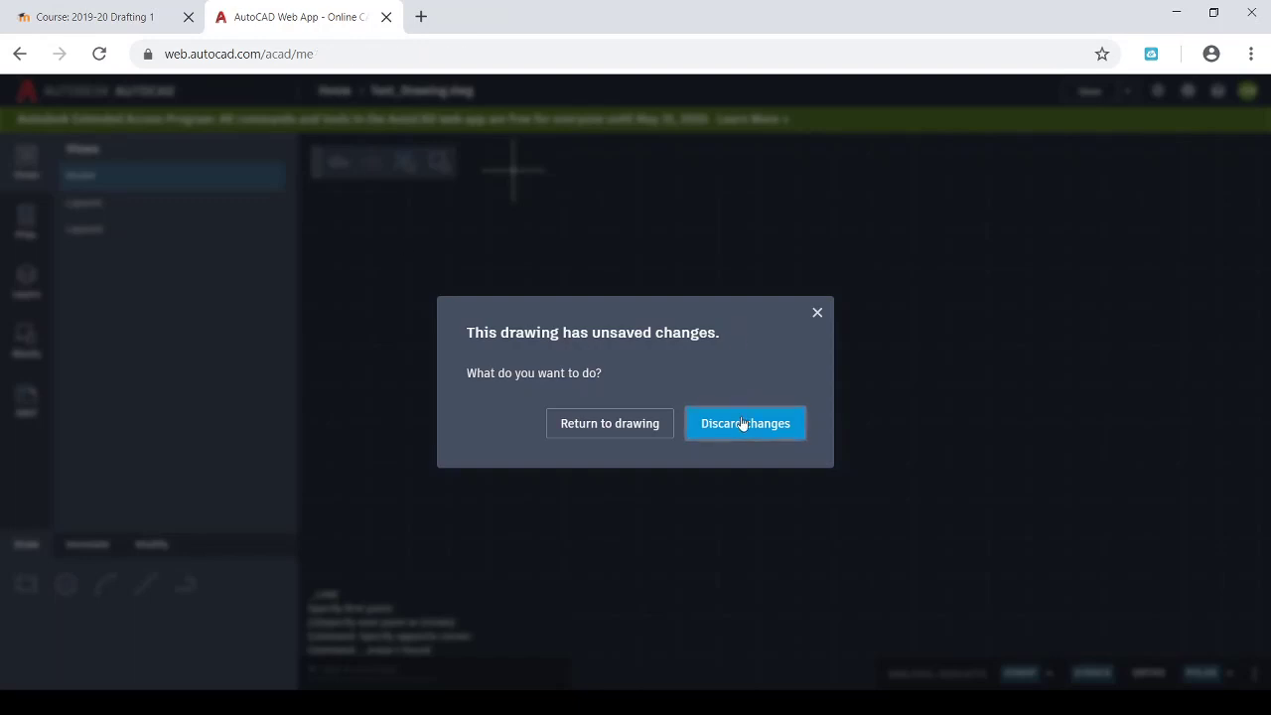